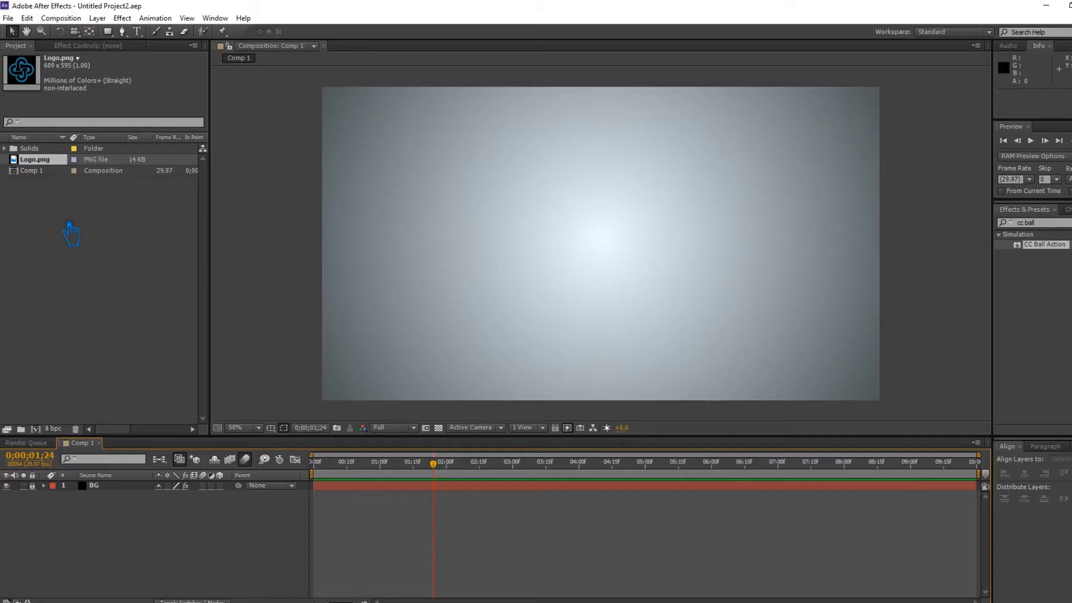
# Step: Add Logo.png to Comp 1 and set its Scale to 130%
pyautogui.moveTo(38, 160); pyautogui.dragTo(45, 174)
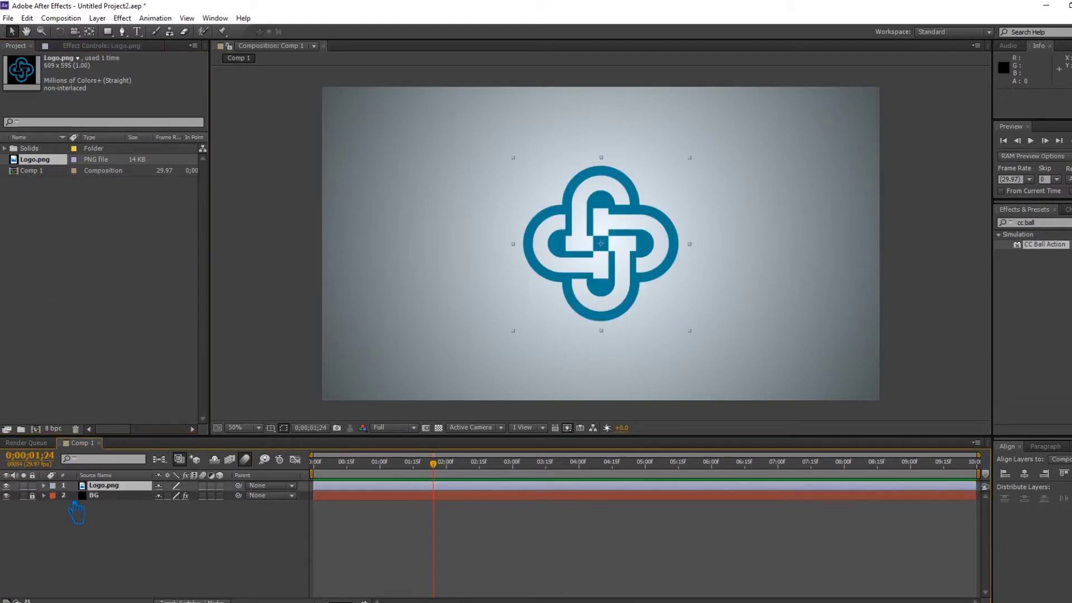
pyautogui.press('s')
pyautogui.click(175, 495)
pyautogui.press('BackSpace')
pyautogui.write('0')
pyautogui.press('Return')
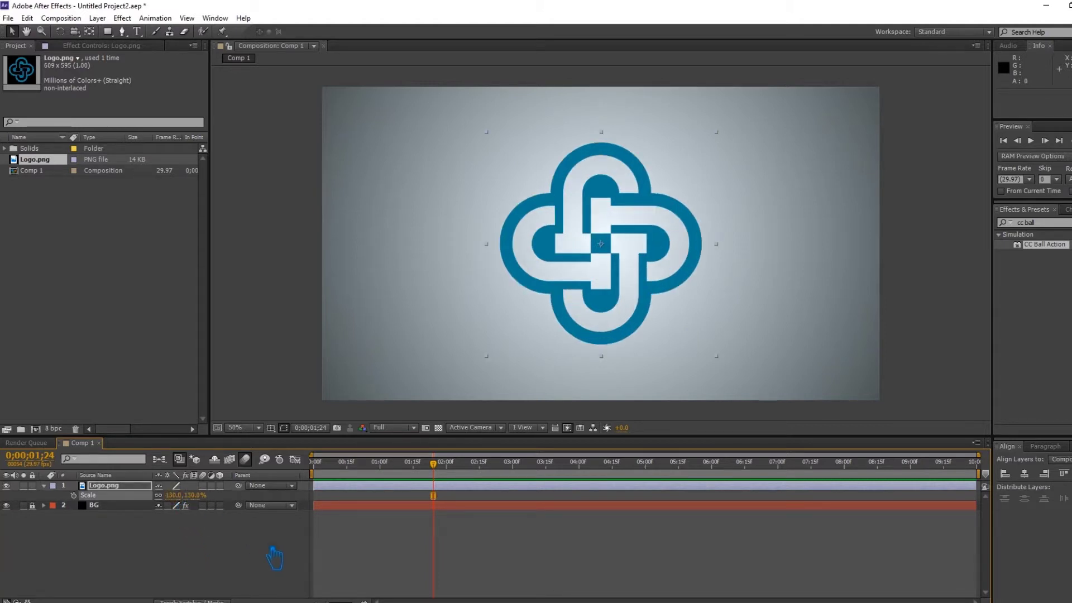
pyautogui.click(43, 485)
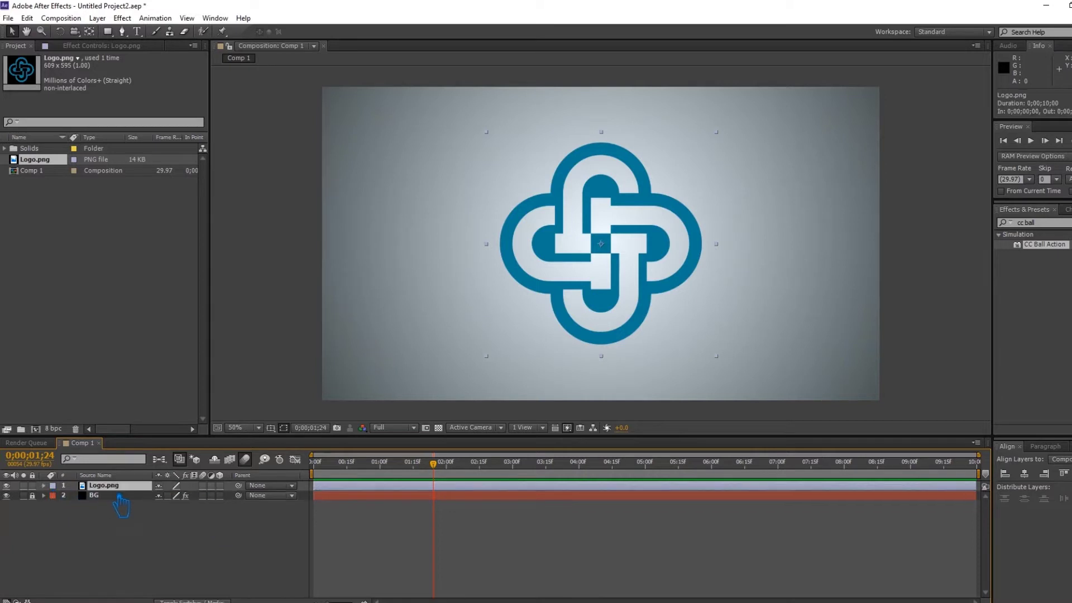
# Step: Pre-compose the logo layer into a composition named 'Logo' and save the project
pyautogui.rightClick(119, 495)
pyautogui.click(189, 397)
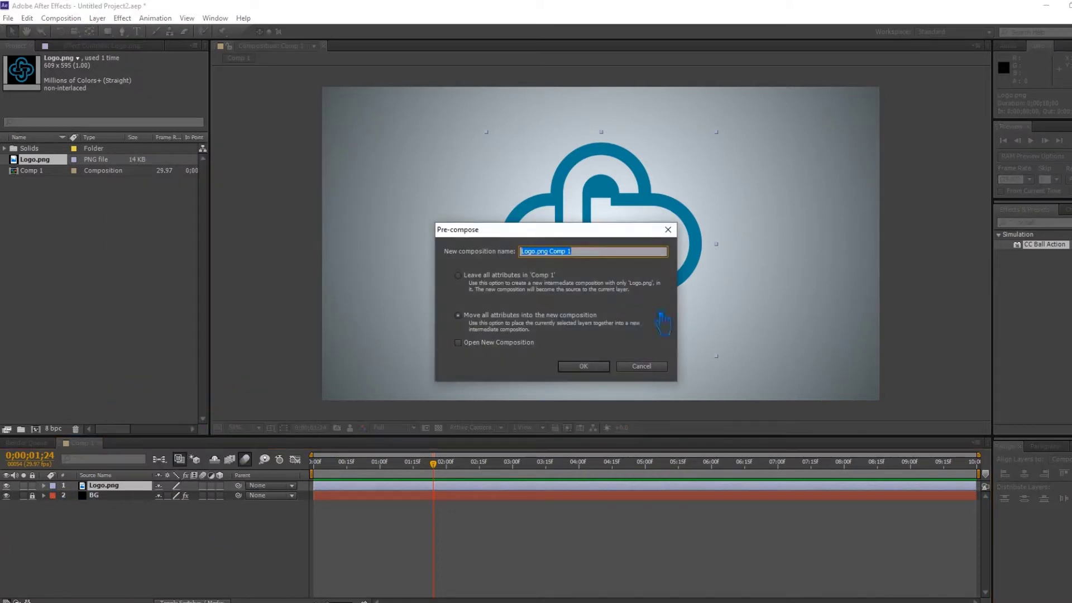
pyautogui.write('Logo')
pyautogui.click(596, 366)
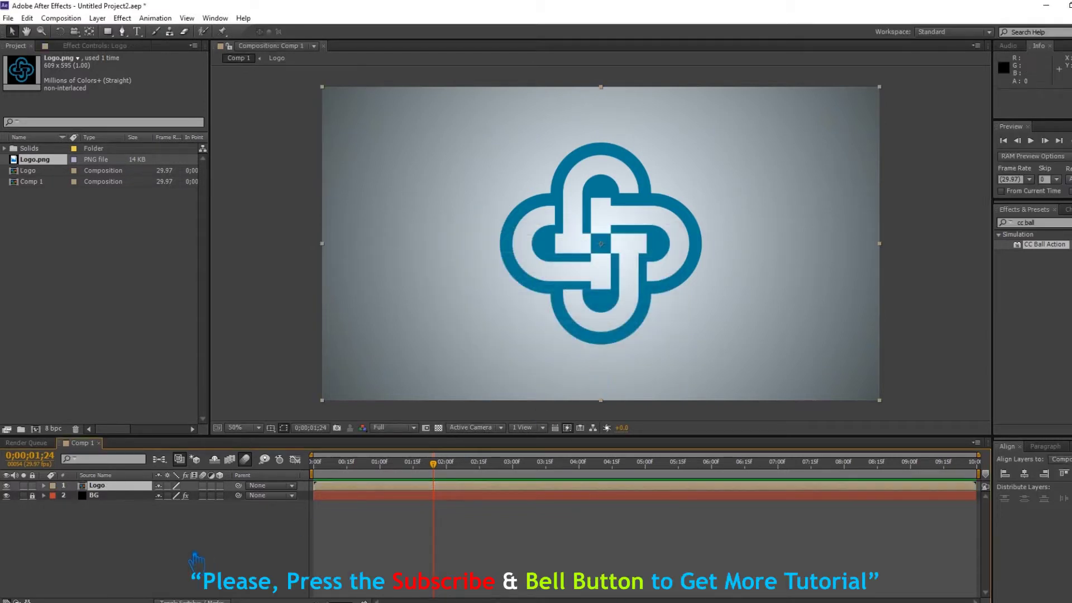
pyautogui.hotkey('ctrl', 's')
# Step: Apply CC Ball Action from Effect > Simulation to the Logo layer
pyautogui.click(1067, 222)
pyautogui.click(1008, 222)
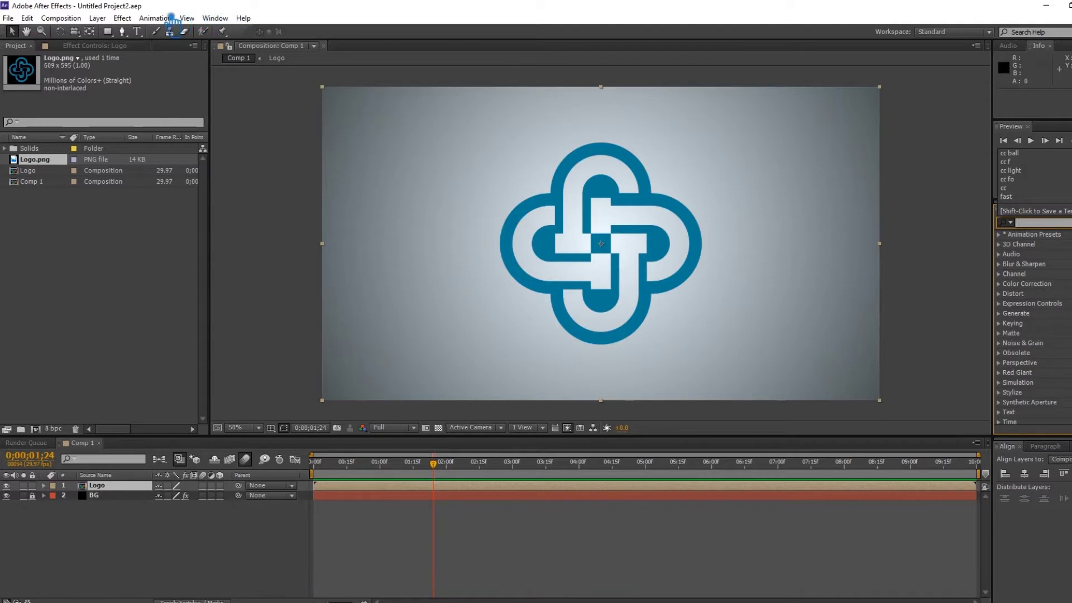
pyautogui.hotkey('ctrl', 'c')
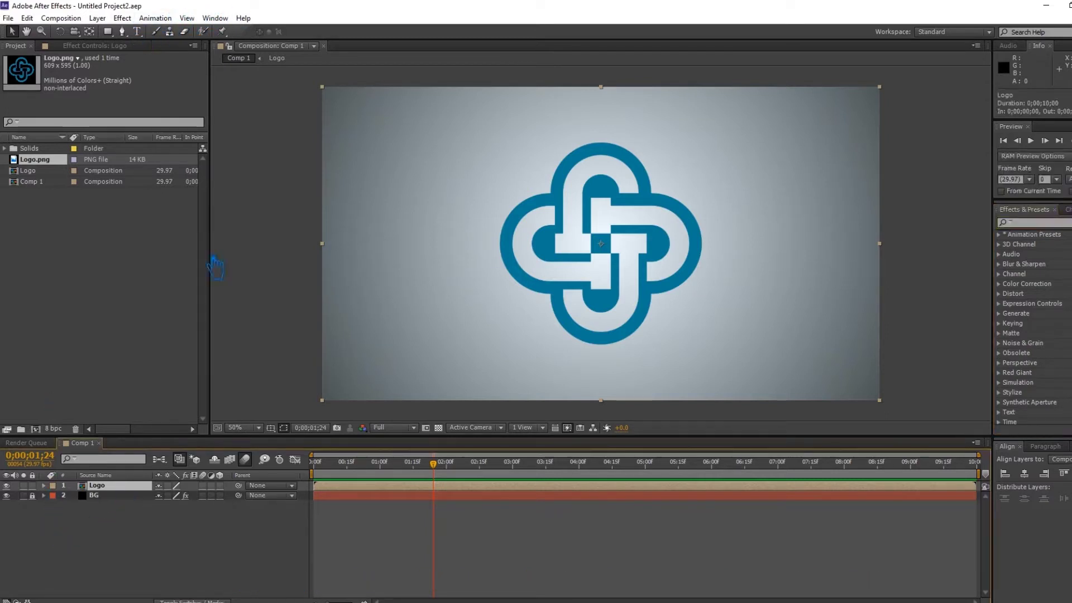
pyautogui.click(122, 18)
pyautogui.moveTo(167, 255)
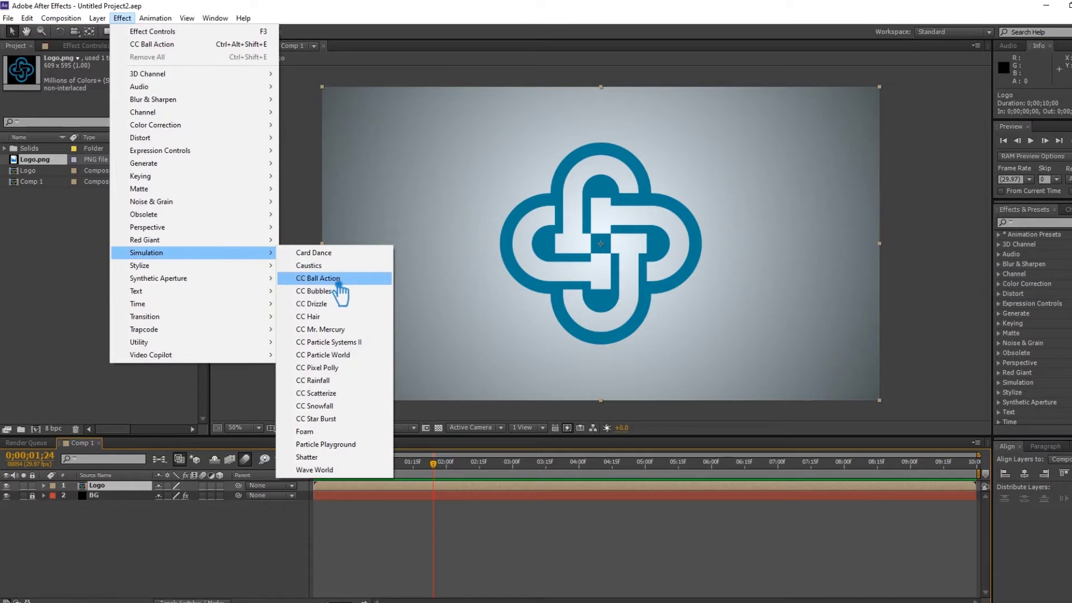
pyautogui.click(1040, 223)
pyautogui.write('cc')
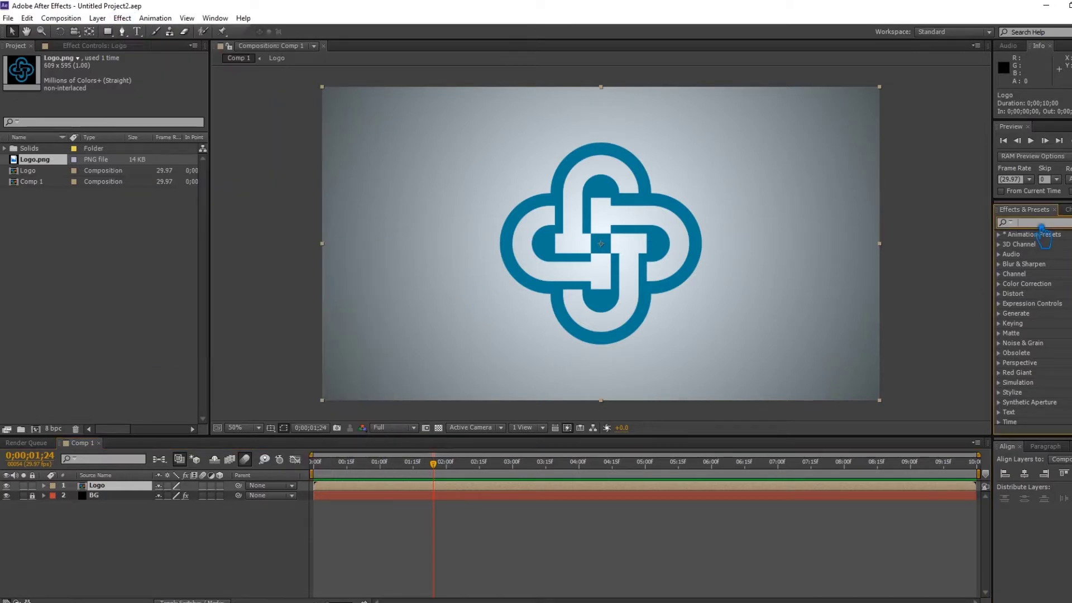
pyautogui.write(' ball')
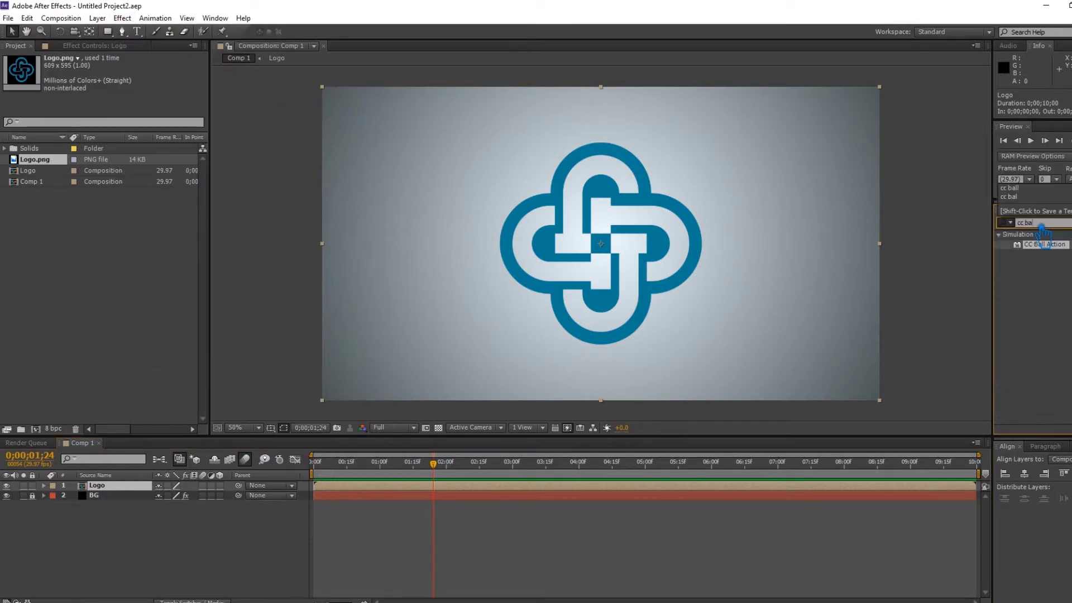
pyautogui.click(115, 491)
pyautogui.click(123, 18)
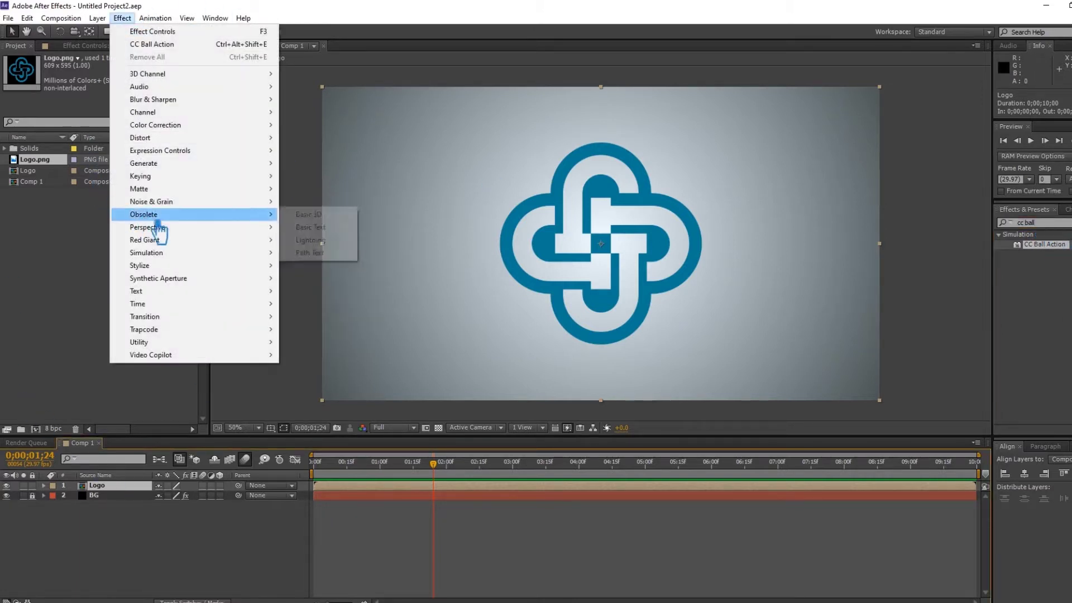
pyautogui.moveTo(207, 254)
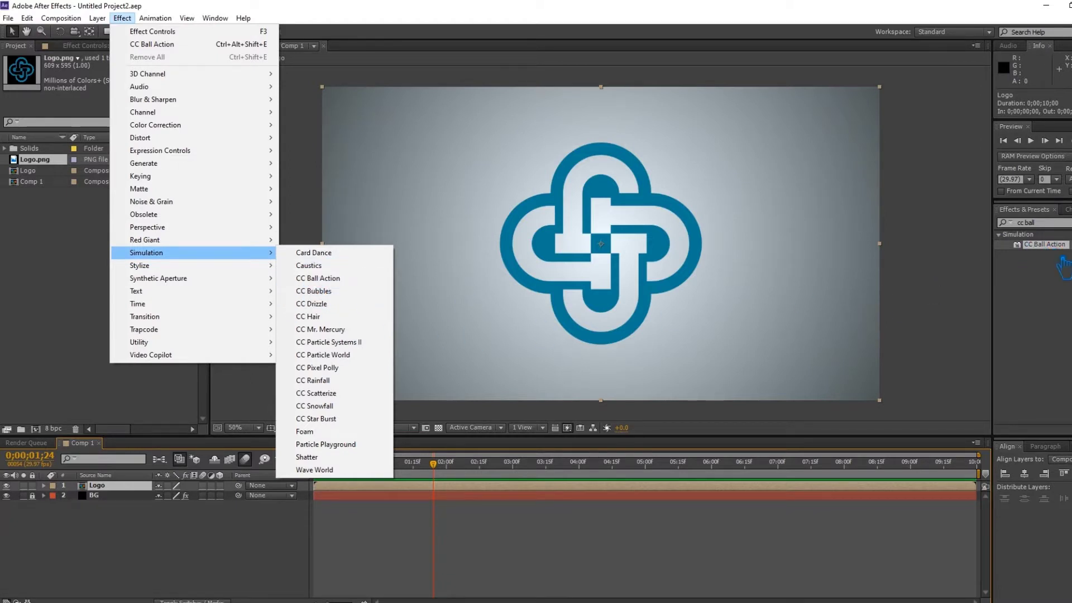
pyautogui.click(318, 278)
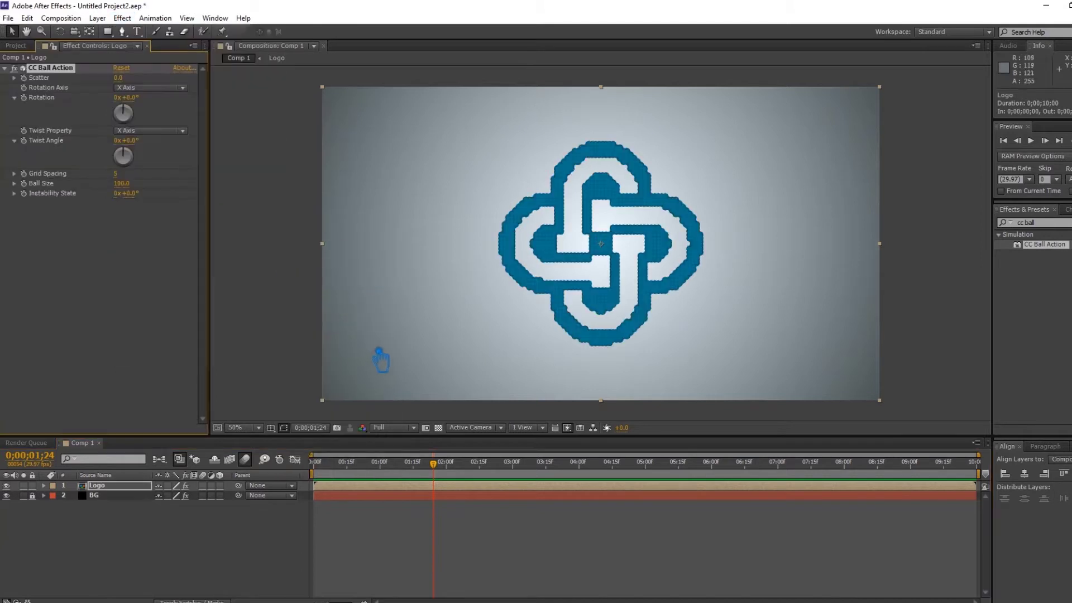
# Step: At exactly 5 seconds, set CC Ball Action's Grid Spacing to 0, leaving Ball Size unchanged
pyautogui.moveTo(448, 466); pyautogui.dragTo(658, 491)
pyautogui.press('pageup')
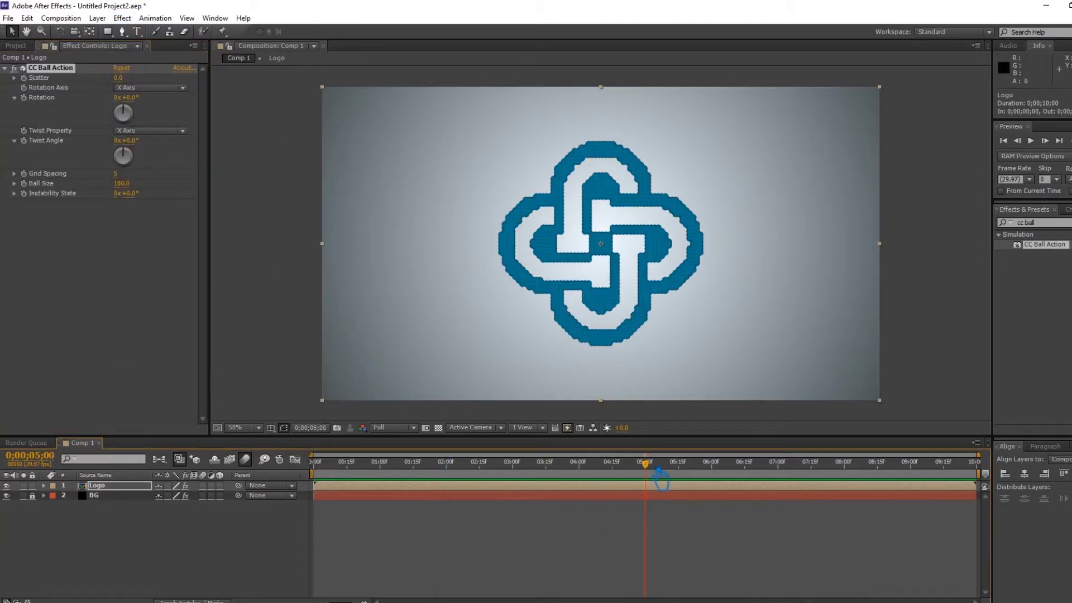
pyautogui.click(127, 174)
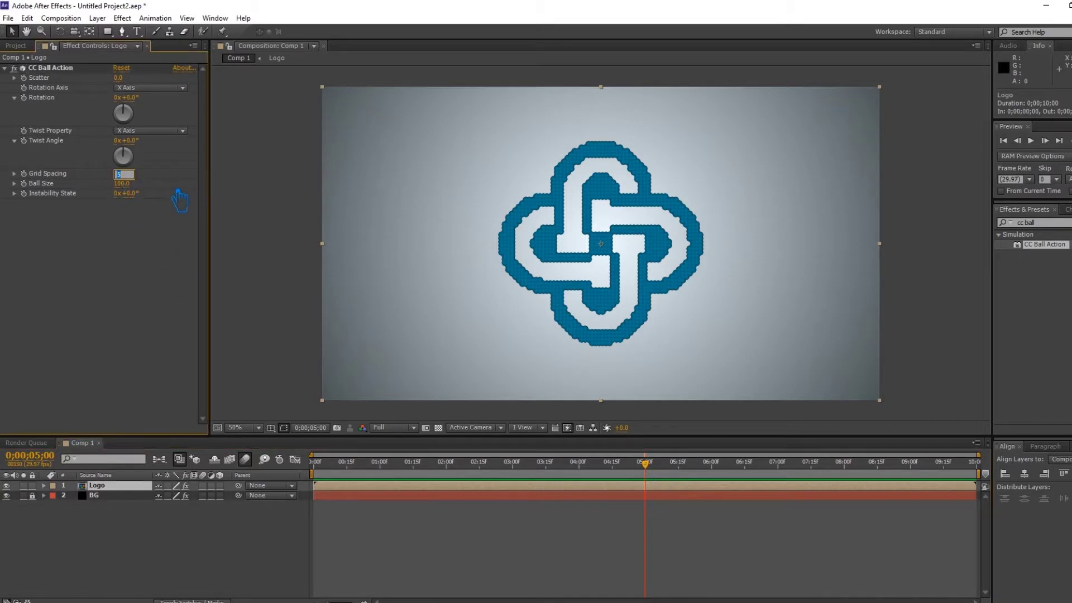
pyautogui.write('0')
pyautogui.press('Return')
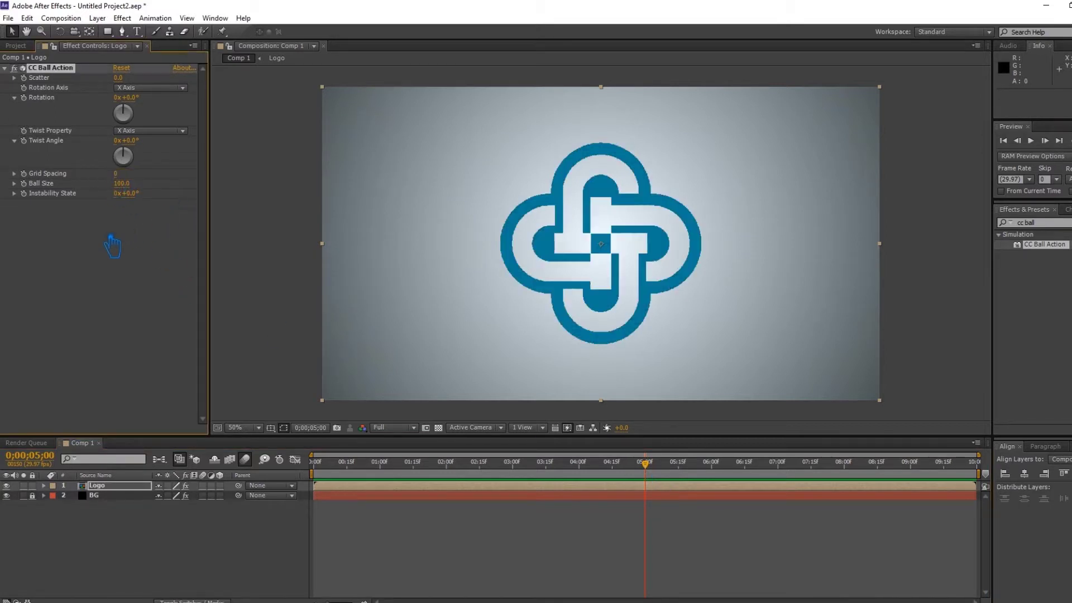
pyautogui.click(122, 183)
pyautogui.write('0')
pyautogui.press('Return')
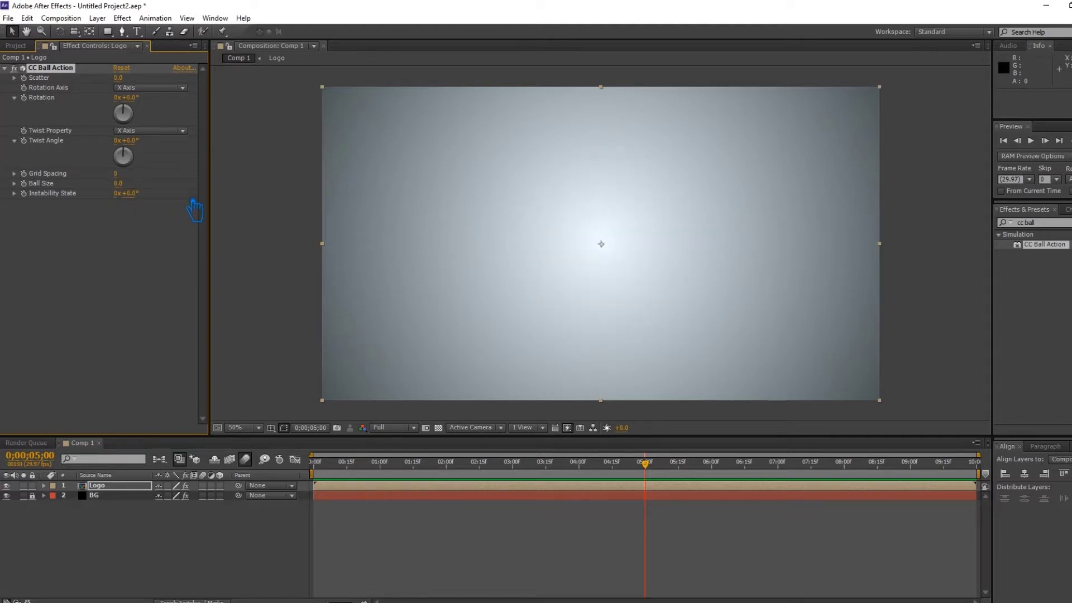
pyautogui.hotkey('ctrl', 'z')
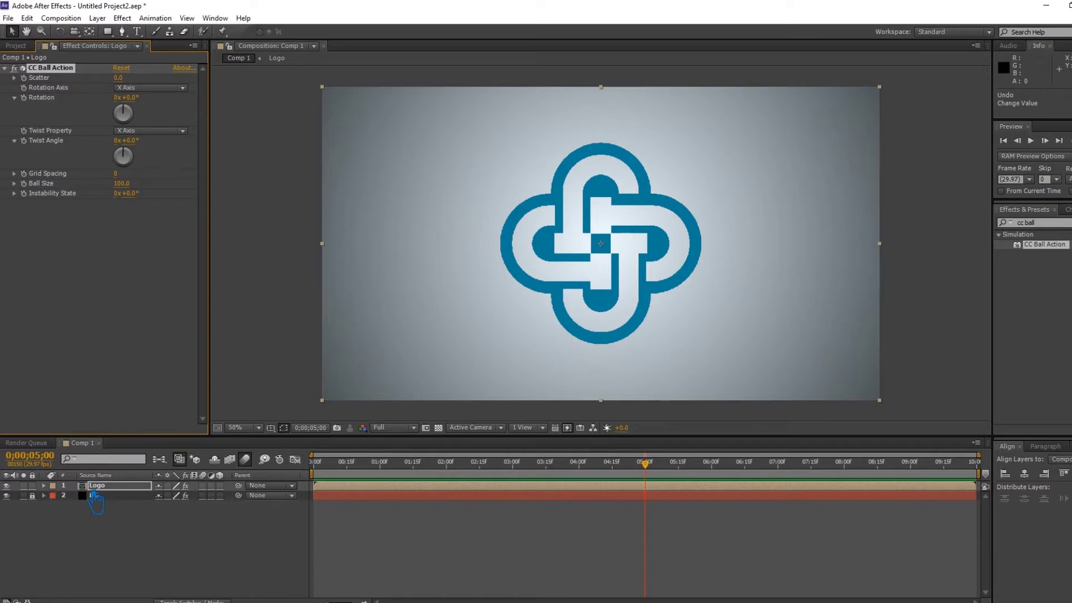
# Step: Keyframe Twist Angle, Twist Property, Rotation and Rotation Axis, then return to frame 0
pyautogui.click(120, 487)
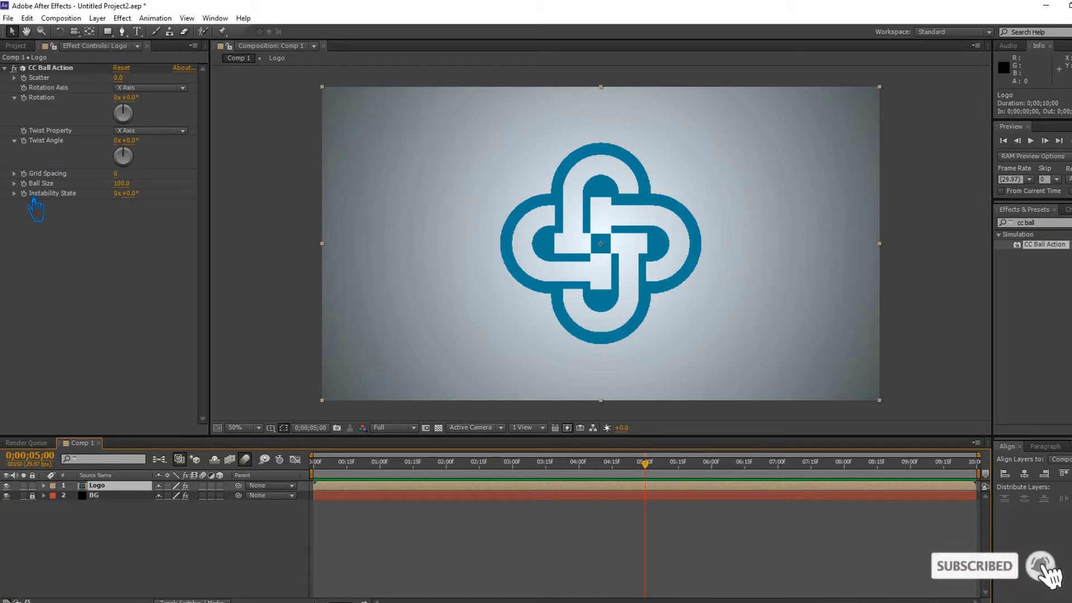
pyautogui.click(34, 196)
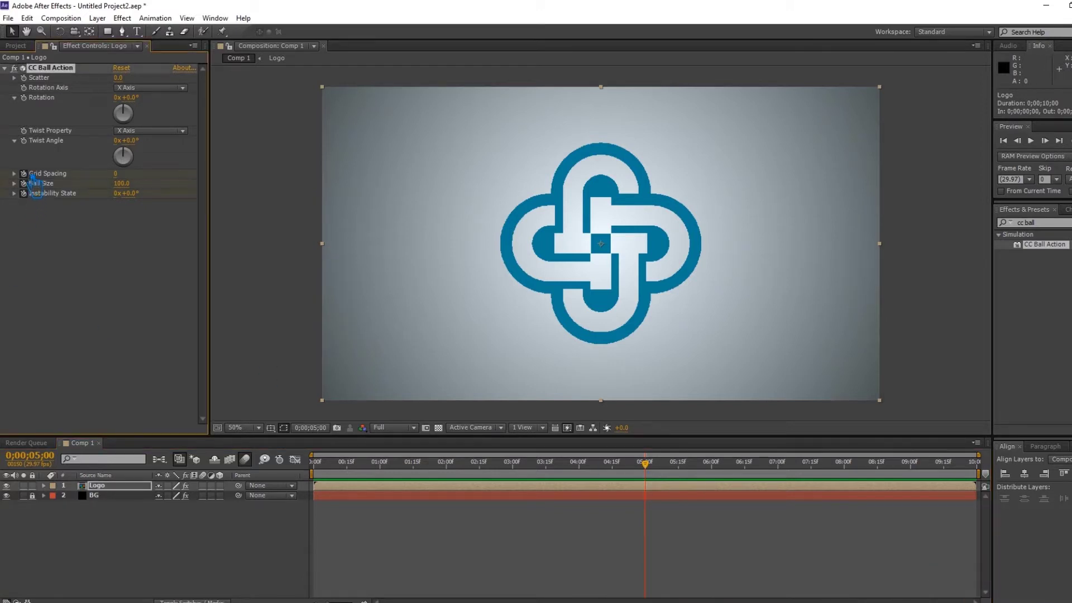
pyautogui.click(23, 140)
pyautogui.click(23, 130)
pyautogui.click(23, 97)
pyautogui.click(24, 87)
pyautogui.moveTo(646, 464); pyautogui.dragTo(393, 464)
pyautogui.click(314, 463)
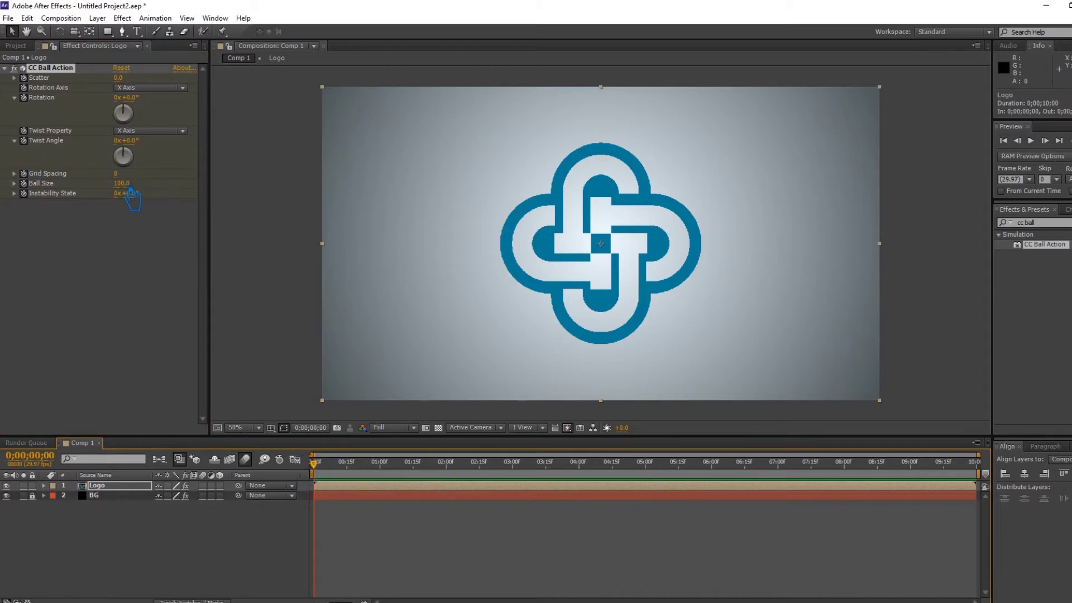
# Step: At frame 0, set Scatter to 50, Twist Angle to 180° and Rotation to 180°
pyautogui.click(162, 127)
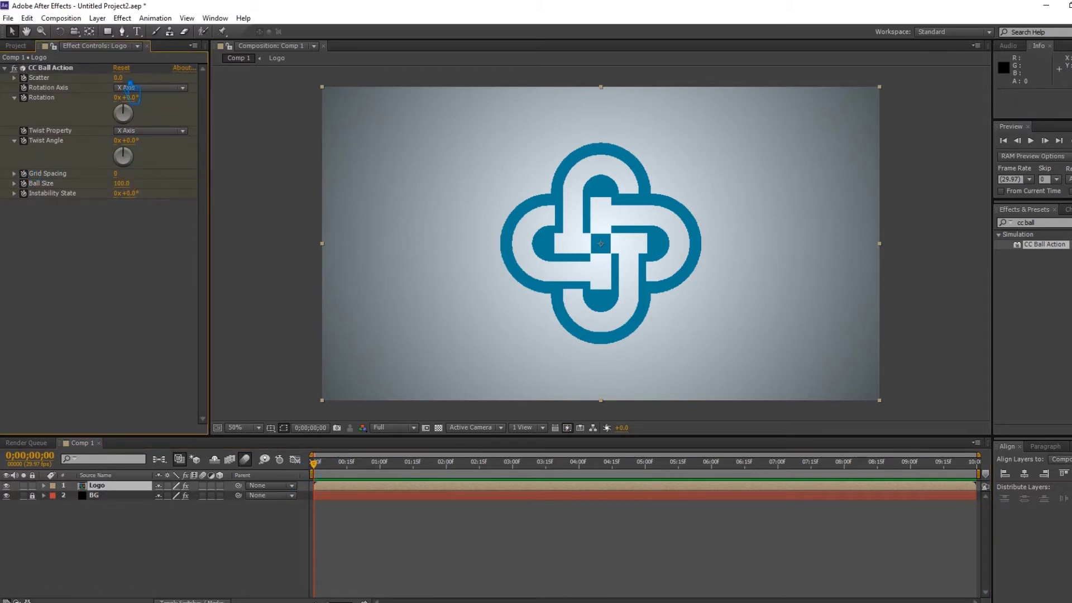
pyautogui.moveTo(118, 78); pyautogui.dragTo(158, 92)
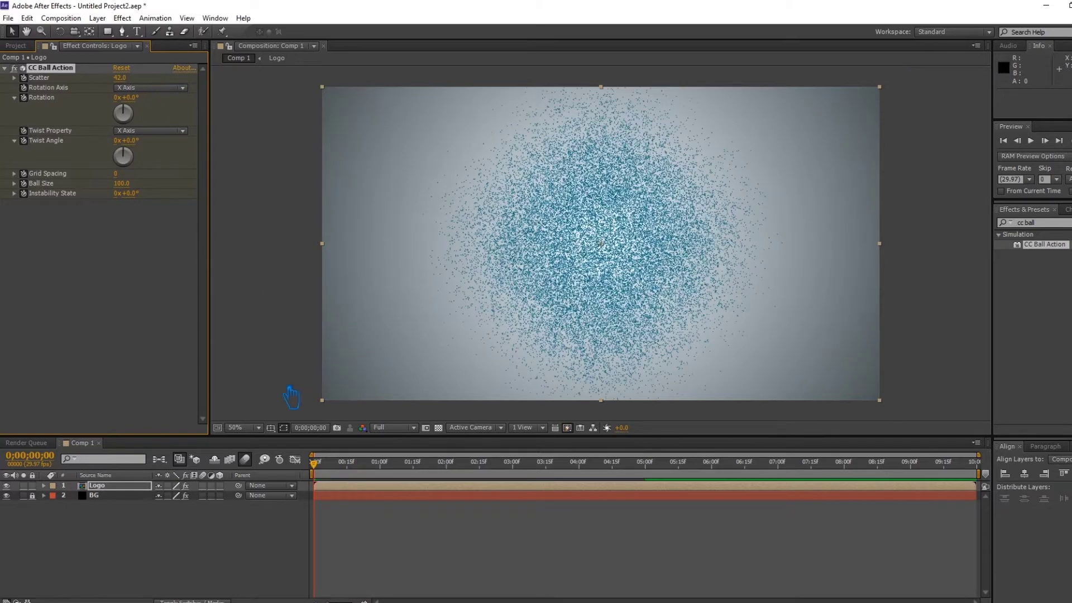
pyautogui.click(128, 81)
pyautogui.write('58')
pyautogui.press('Return')
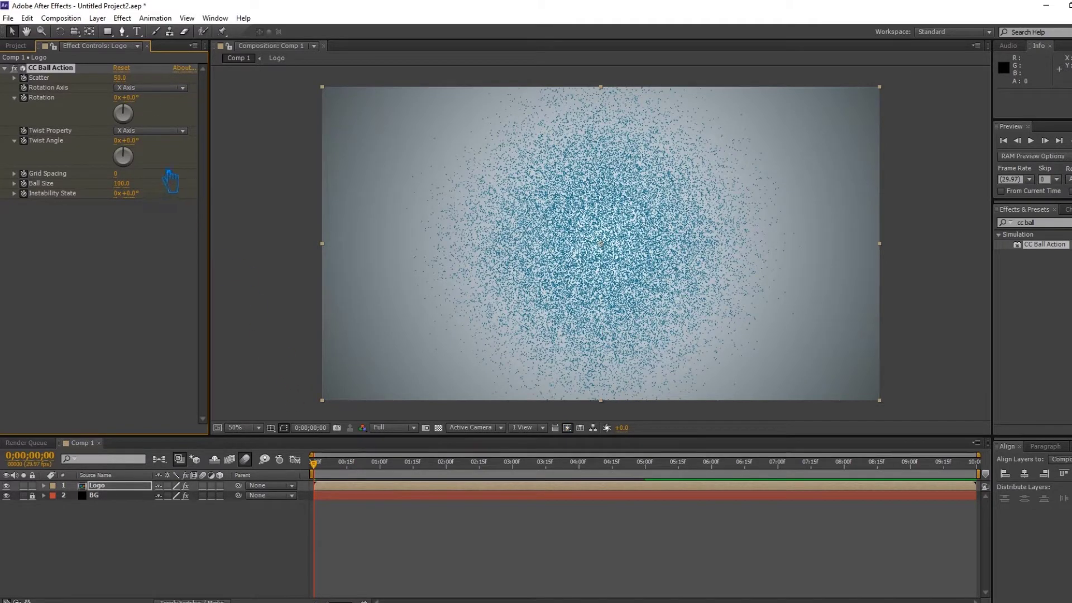
pyautogui.click(137, 141)
pyautogui.write('0')
pyautogui.press('Return')
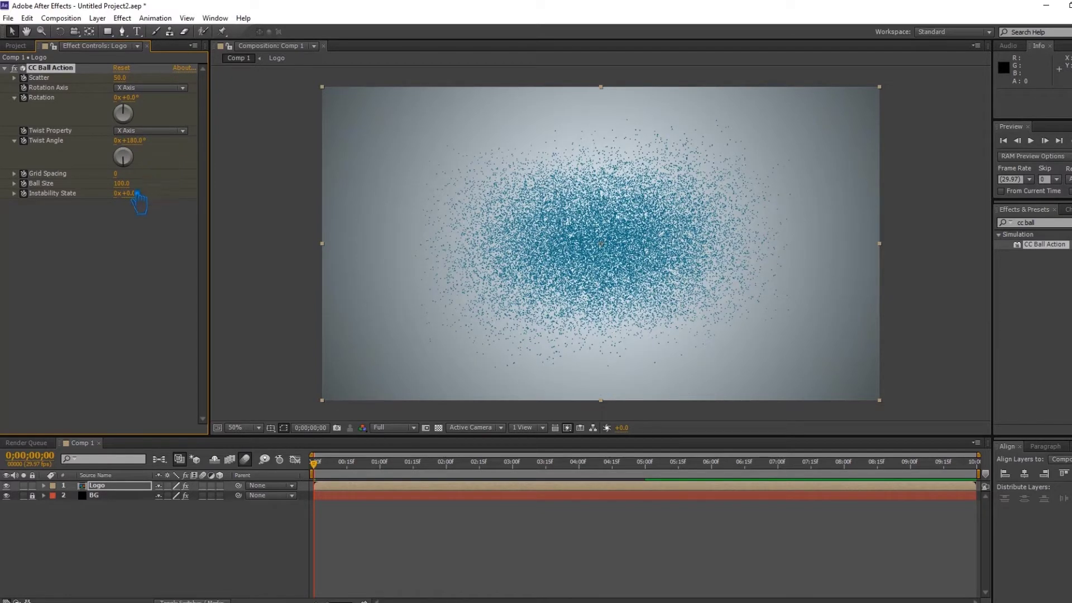
pyautogui.click(137, 99)
pyautogui.write('0')
pyautogui.press('Return')
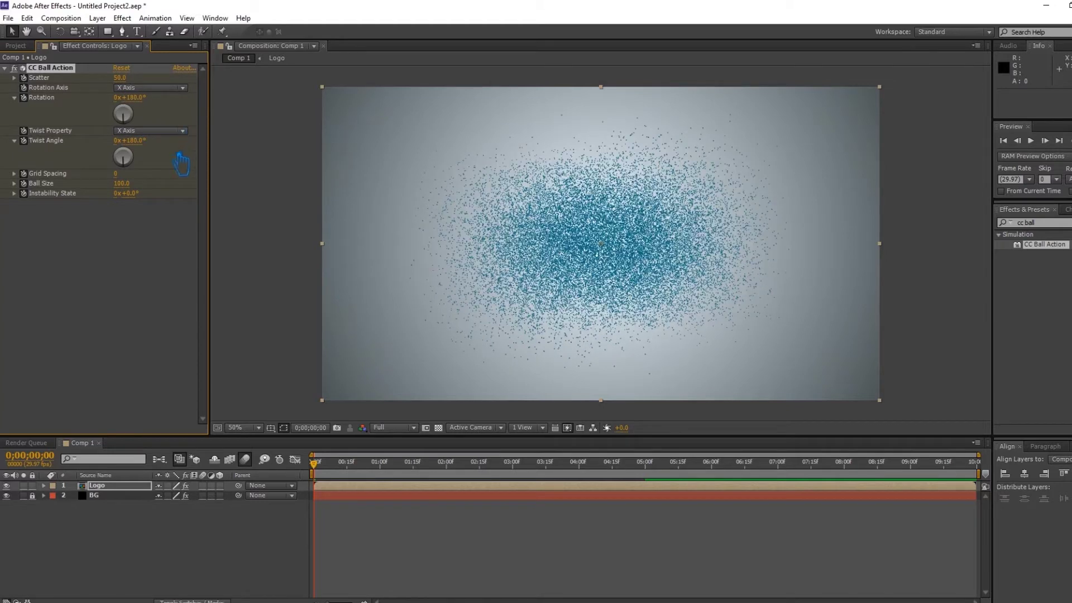
# Step: Raise Ball Size to 200, Grid Spacing to 2, and push Scatter up to 99
pyautogui.click(123, 185)
pyautogui.write('200')
pyautogui.press('Return')
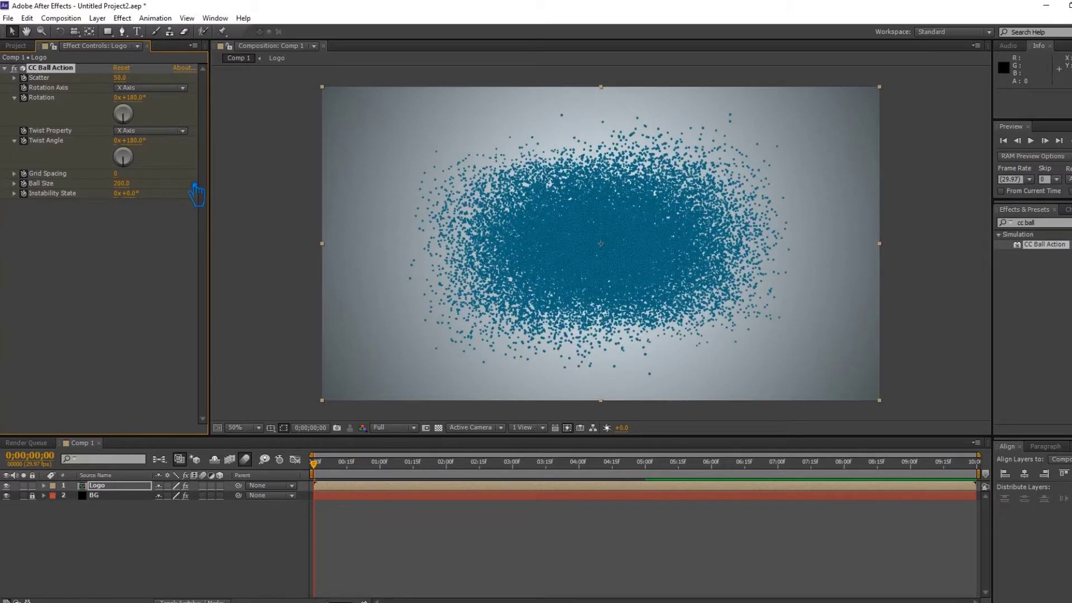
pyautogui.moveTo(124, 180); pyautogui.dragTo(174, 184)
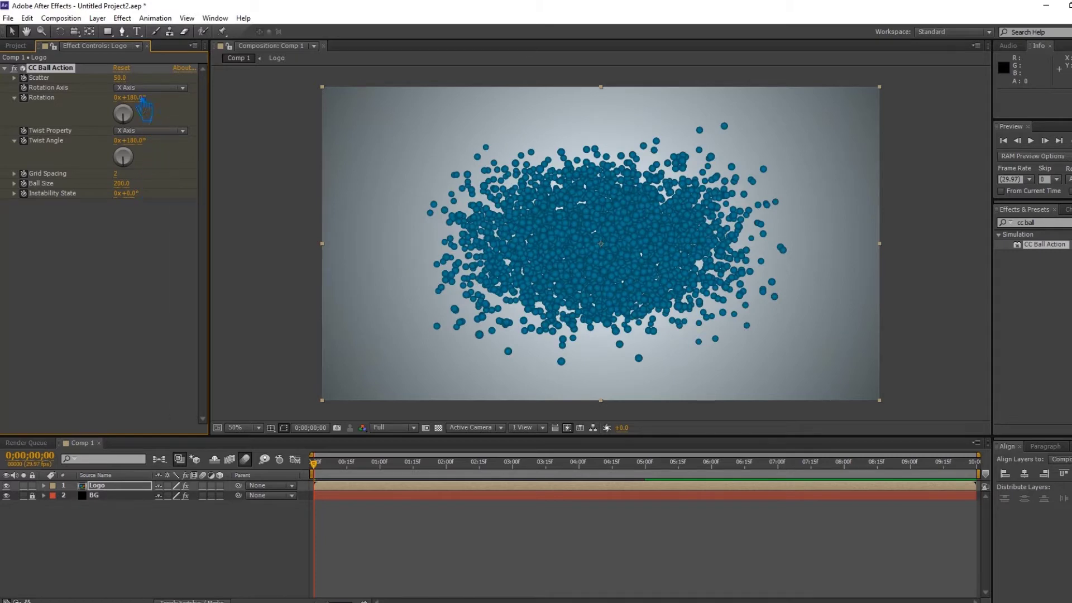
pyautogui.moveTo(128, 89)
pyautogui.mouseDown()
pyautogui.moveTo(164, 95)
pyautogui.moveTo(144, 98)
pyautogui.mouseUp()
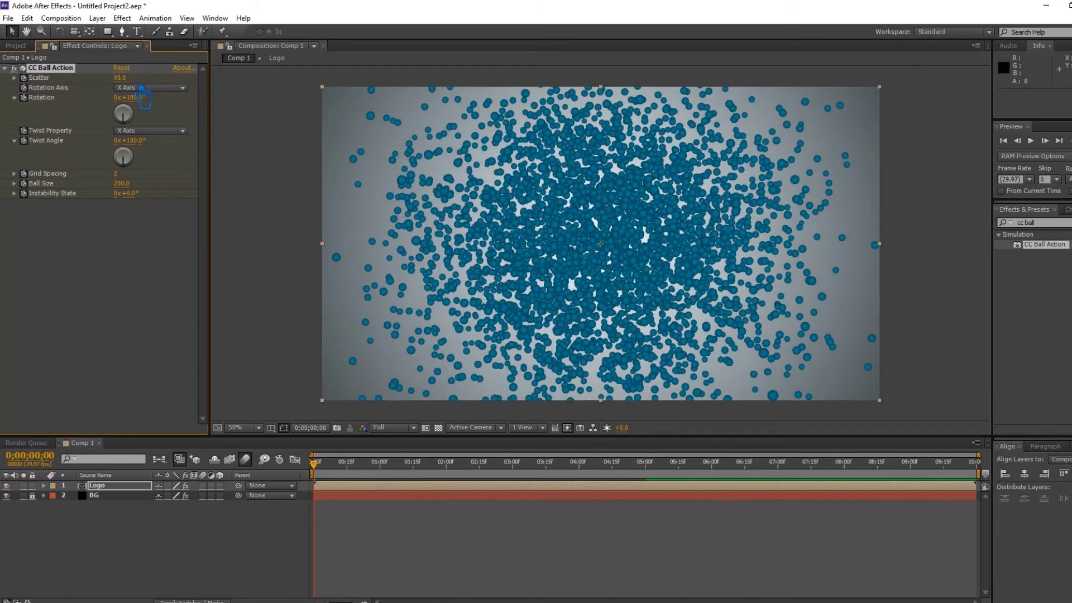
# Step: Try Scatter 100 and Grid Spacing 1, then bring Scatter back to 50
pyautogui.click(131, 86)
pyautogui.write('00')
pyautogui.press('Return')
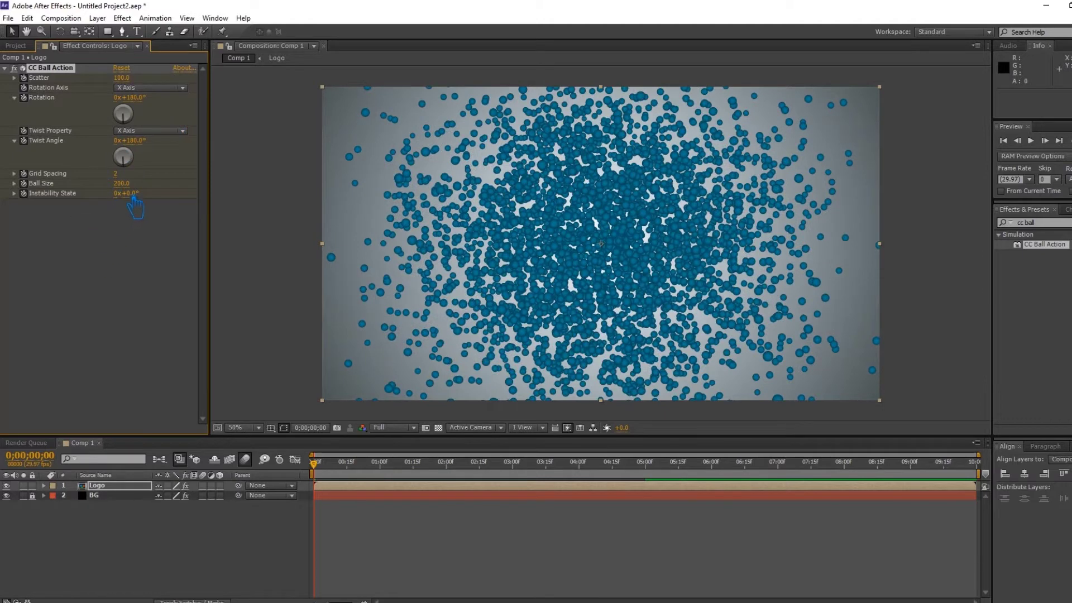
pyautogui.click(136, 183)
pyautogui.hotkey('shift', 'Tab')
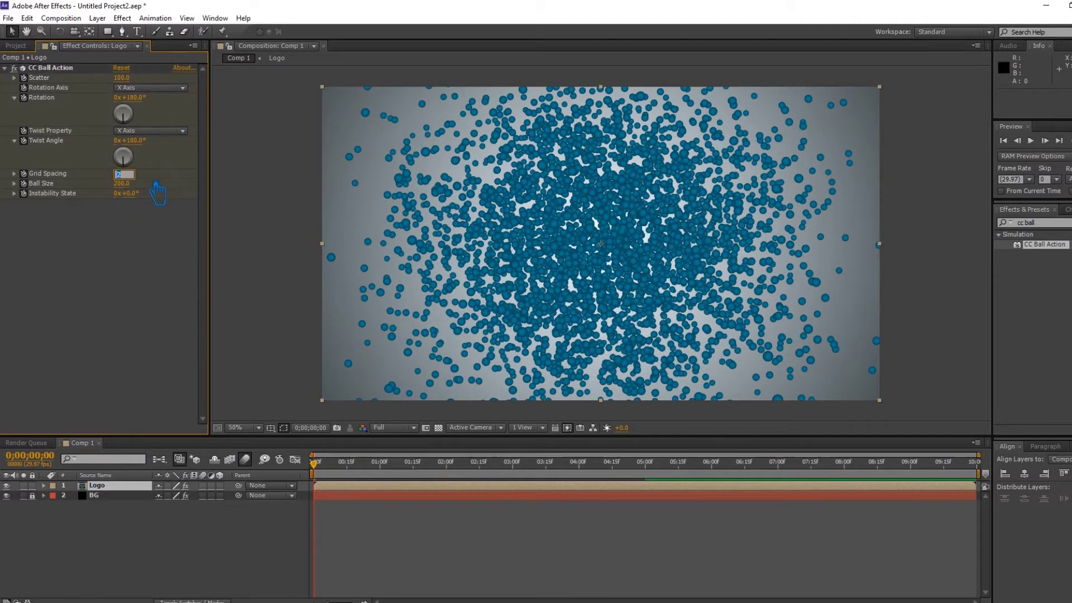
pyautogui.press('Return')
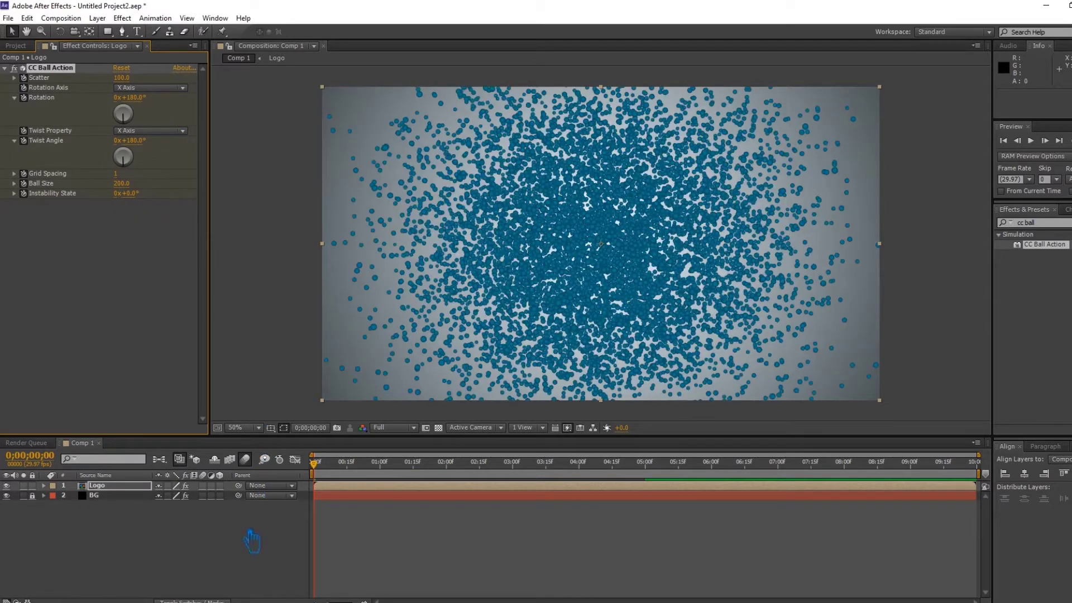
pyautogui.click(253, 528)
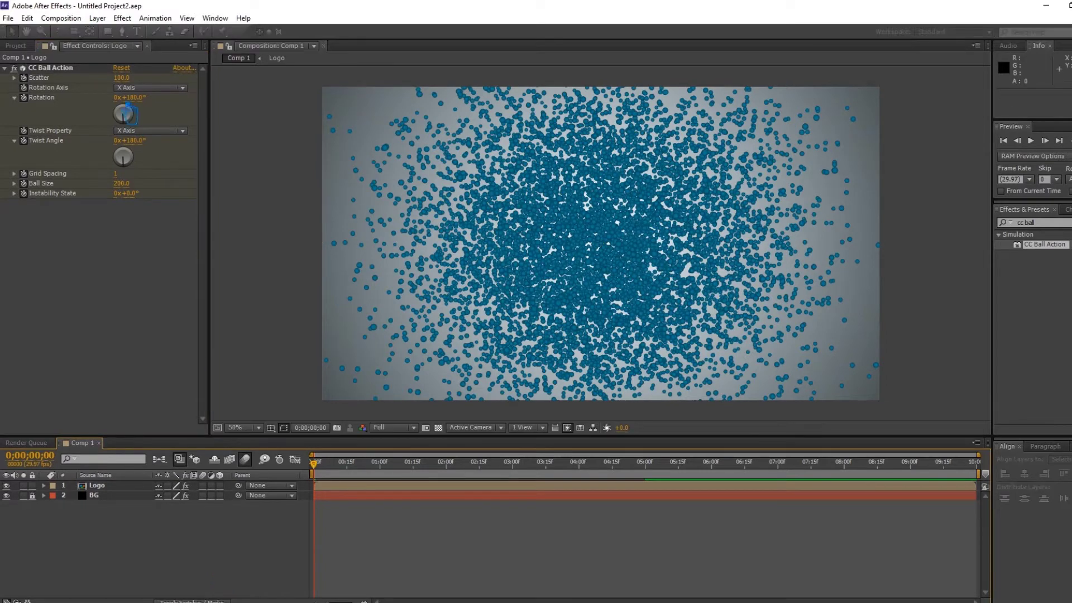
pyautogui.click(124, 78)
pyautogui.write('50')
pyautogui.press('Return')
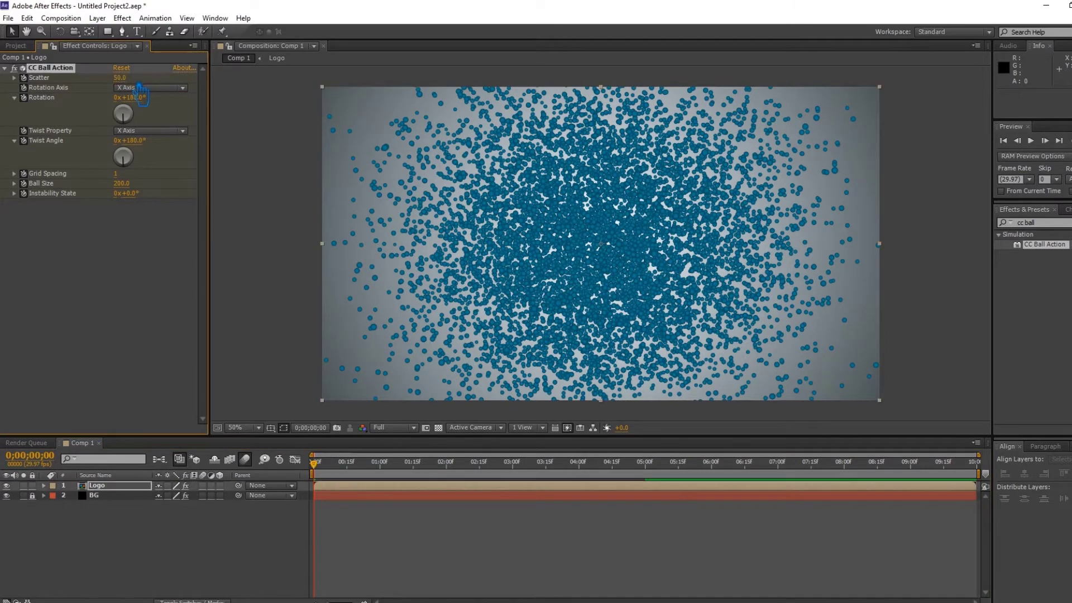
# Step: Set Grid Spacing 2, Ball Size 150, Instability State 360°, then Scatter back to 100
pyautogui.click(127, 176)
pyautogui.press('Tab')
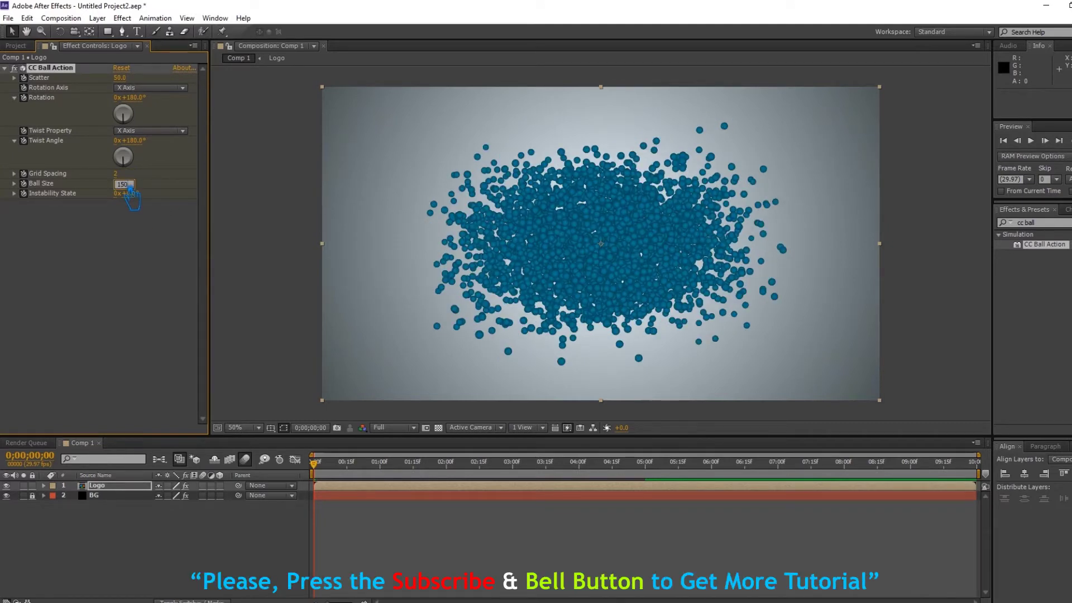
pyautogui.press('Return')
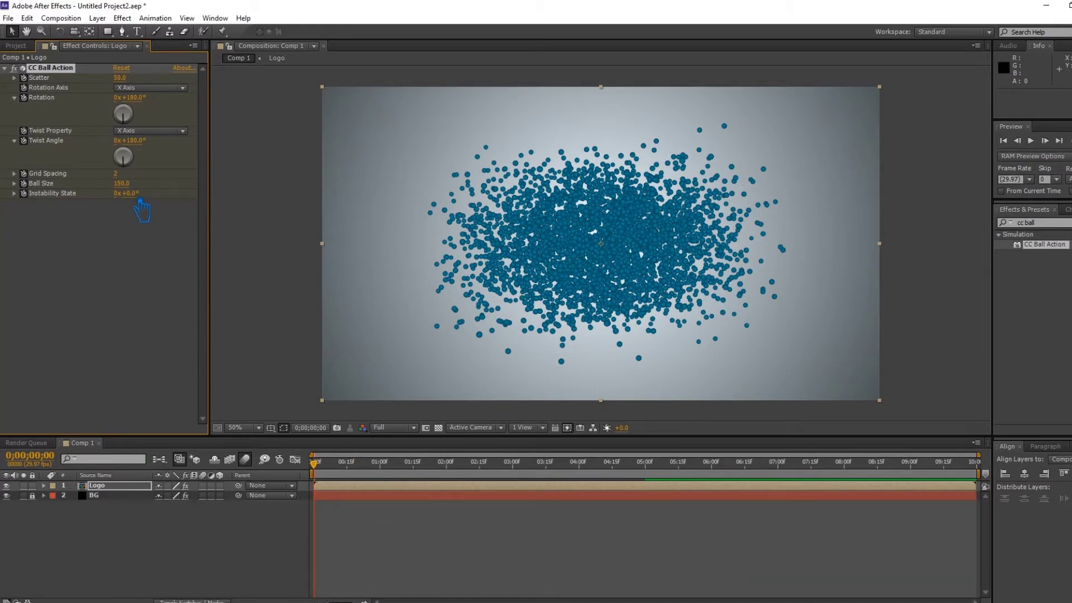
pyautogui.moveTo(140, 201); pyautogui.dragTo(190, 221)
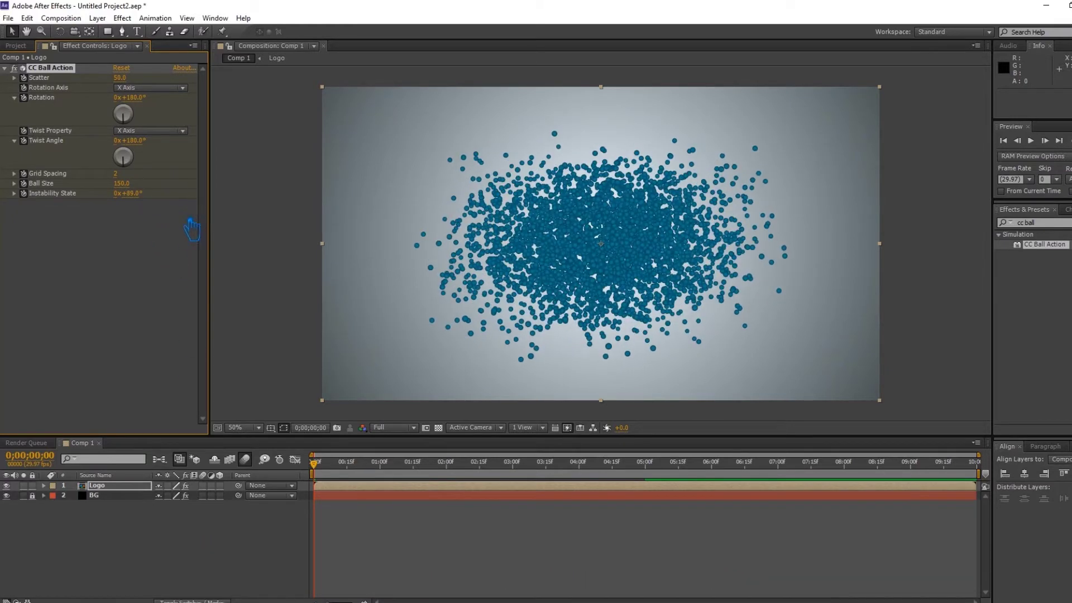
pyautogui.hotkey('ctrl', 'z')
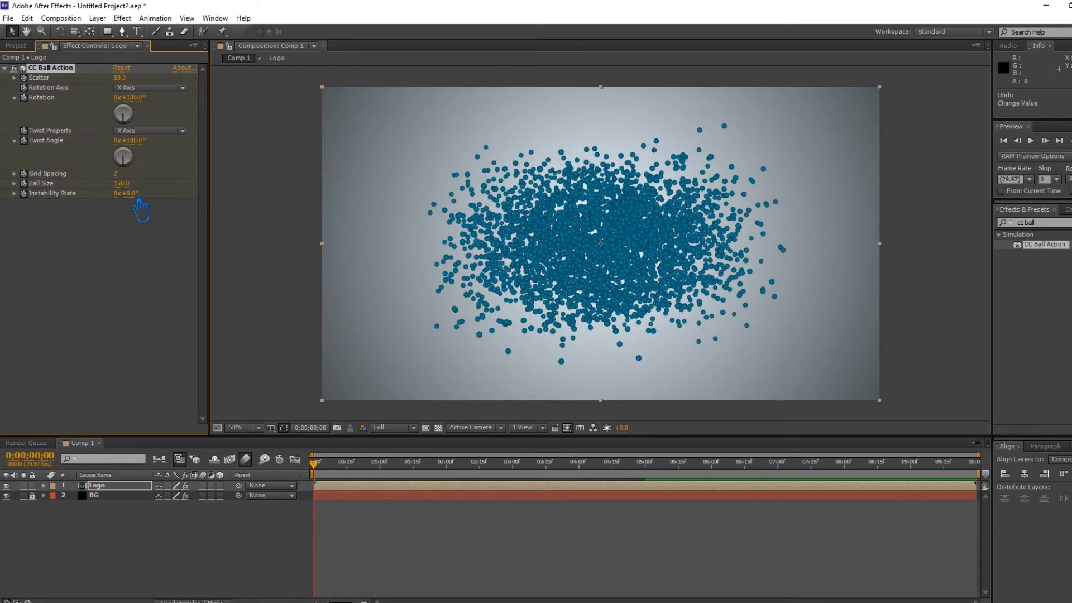
pyautogui.moveTo(139, 204); pyautogui.dragTo(366, 222)
pyautogui.click(138, 195)
pyautogui.write('60')
pyautogui.press('Return')
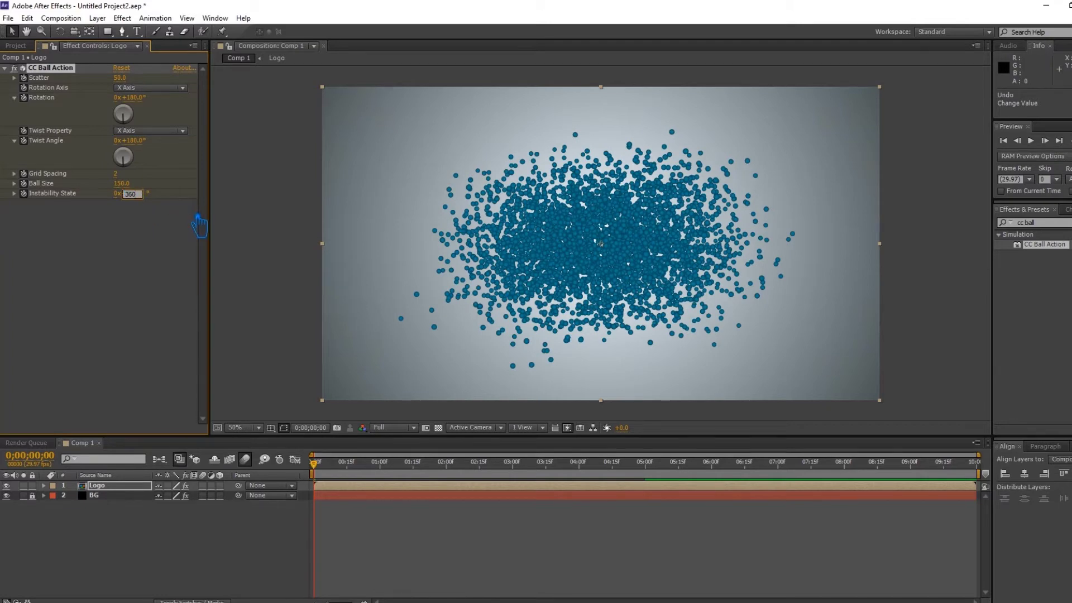
pyautogui.click(119, 485)
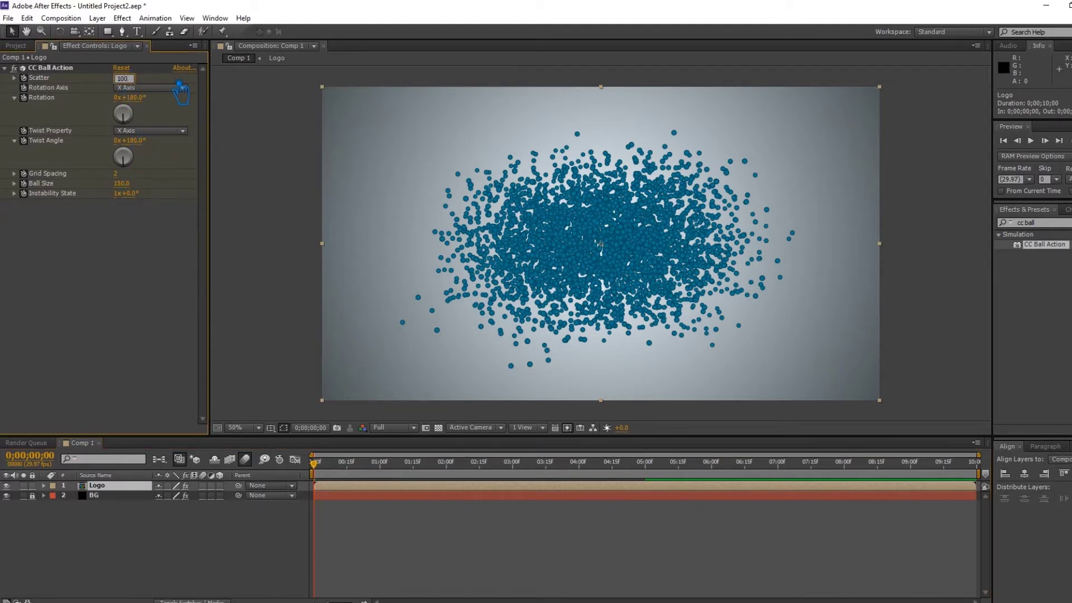
pyautogui.press('Return')
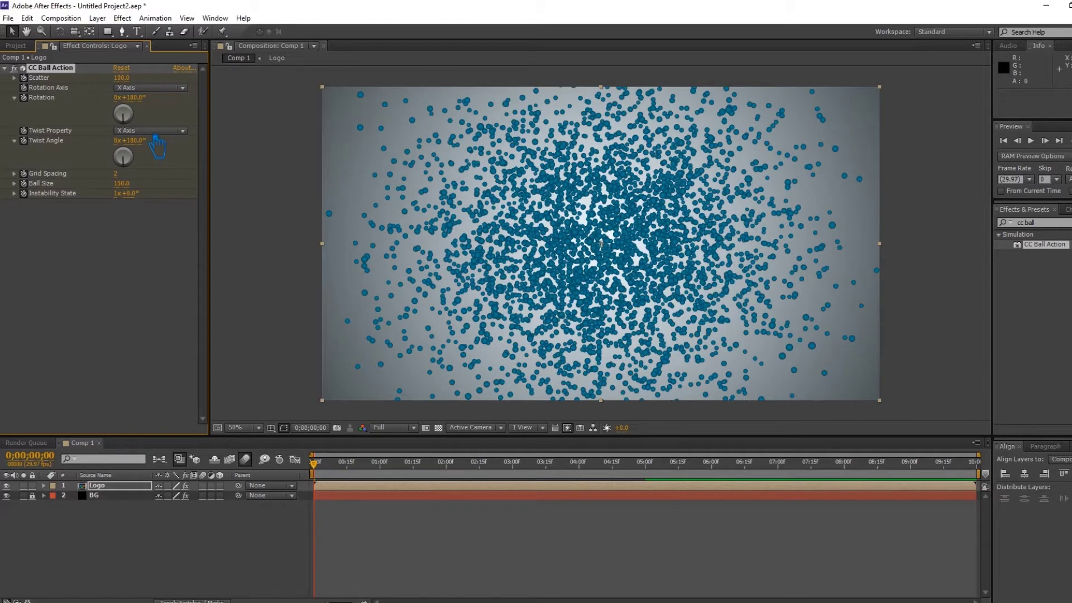
# Step: Set Twist Property to Center X and Rotation Axis to XYZ Axis
pyautogui.click(156, 131)
pyautogui.click(146, 169)
pyautogui.click(153, 89)
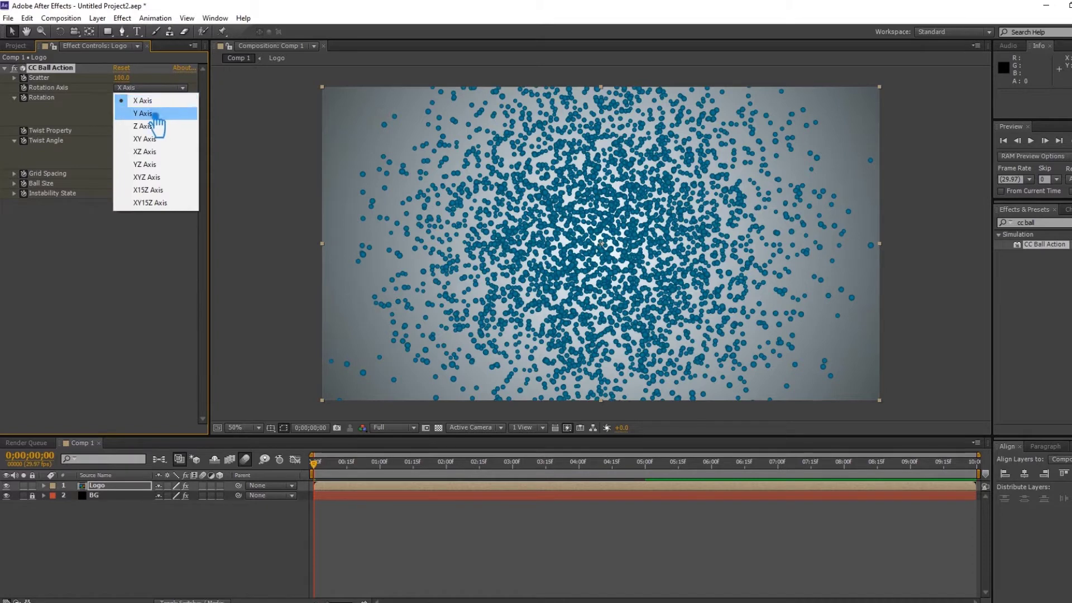
pyautogui.click(163, 177)
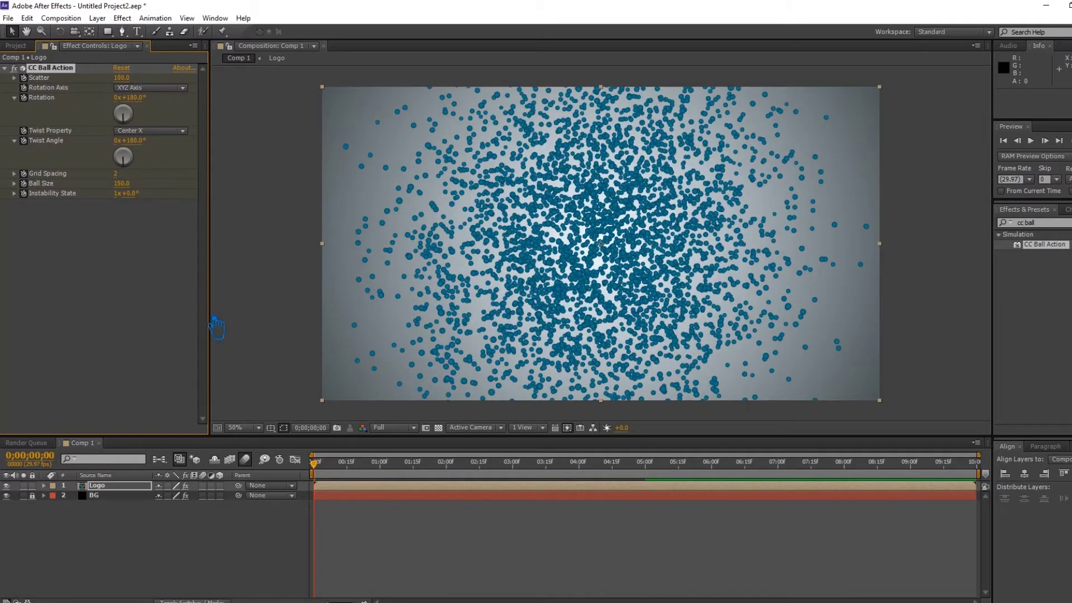
# Step: Save the project and reselect the Logo layer
pyautogui.click(129, 505)
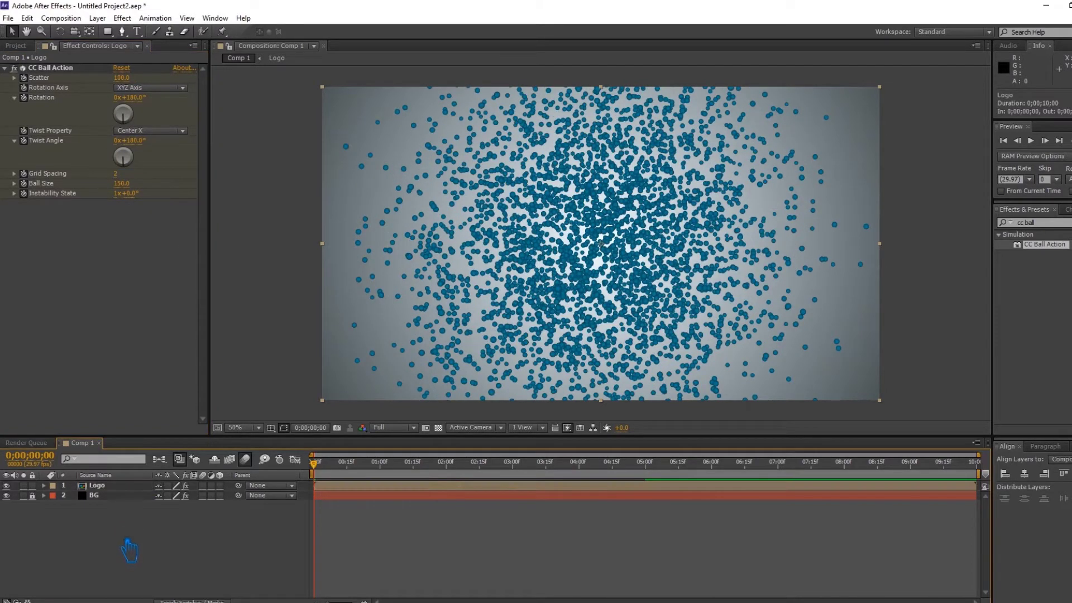
pyautogui.hotkey('ctrl', 's')
pyautogui.click(117, 486)
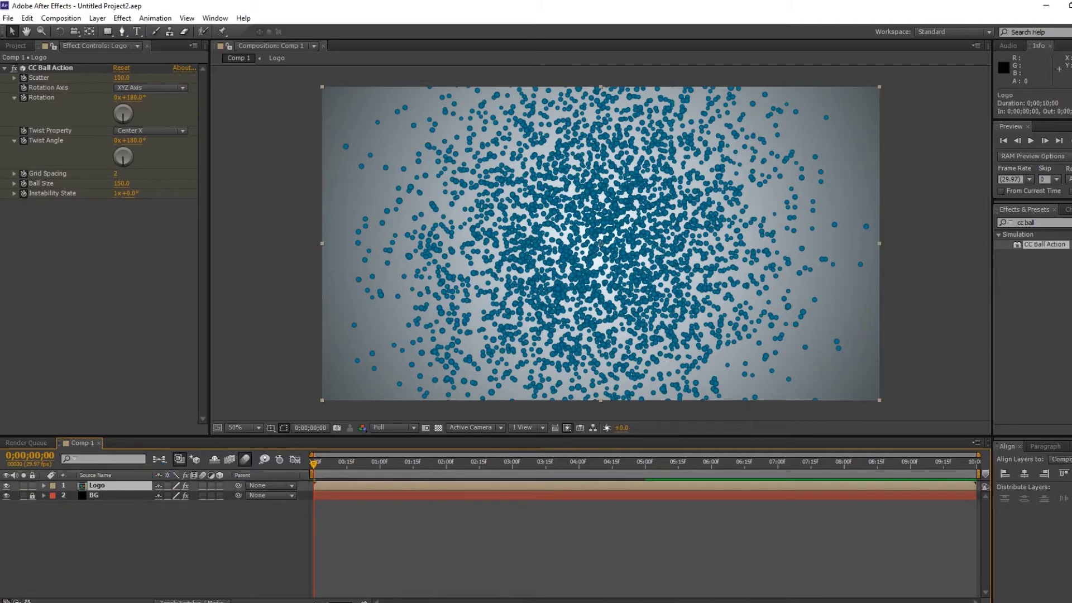
pyautogui.moveTo(1047, 244); pyautogui.dragTo(977, 239)
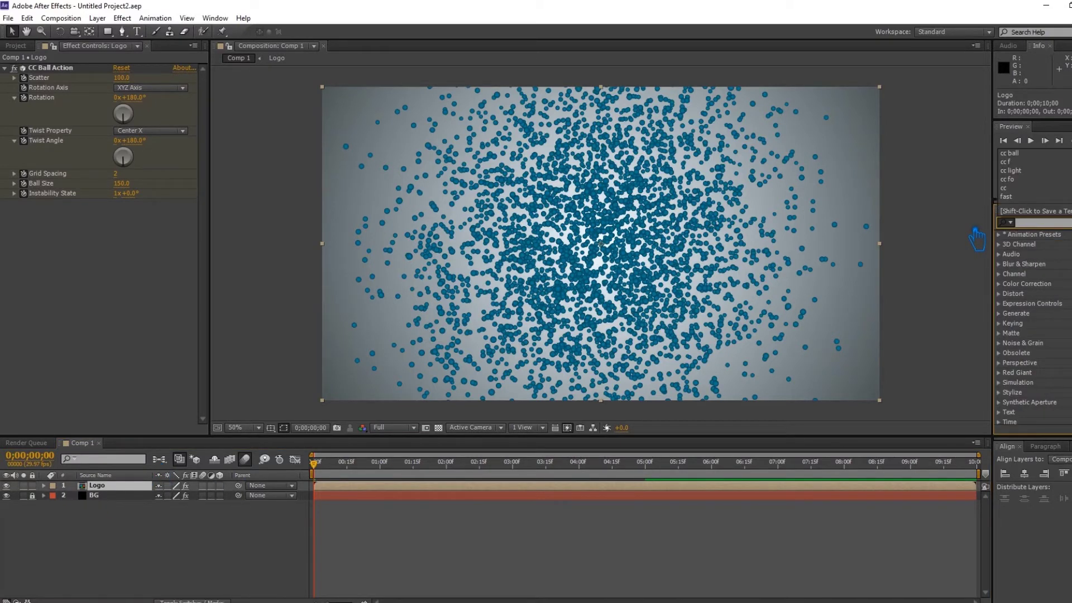
# Step: Search 'cc for' and apply CC Force Motion Blur to the logo at the 2-second mark
pyautogui.click(1038, 229)
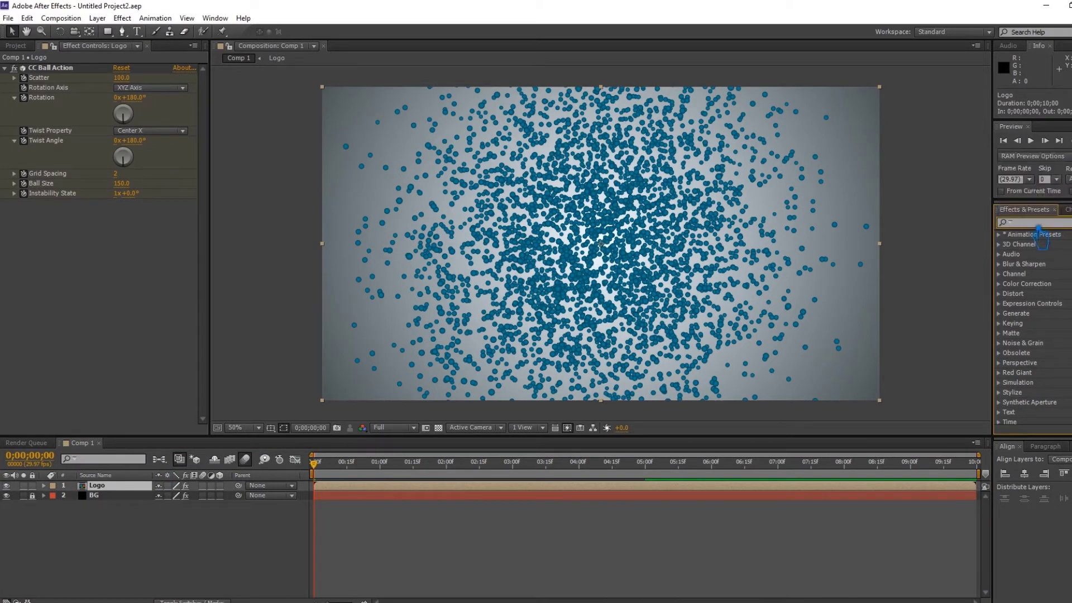
pyautogui.write('cc')
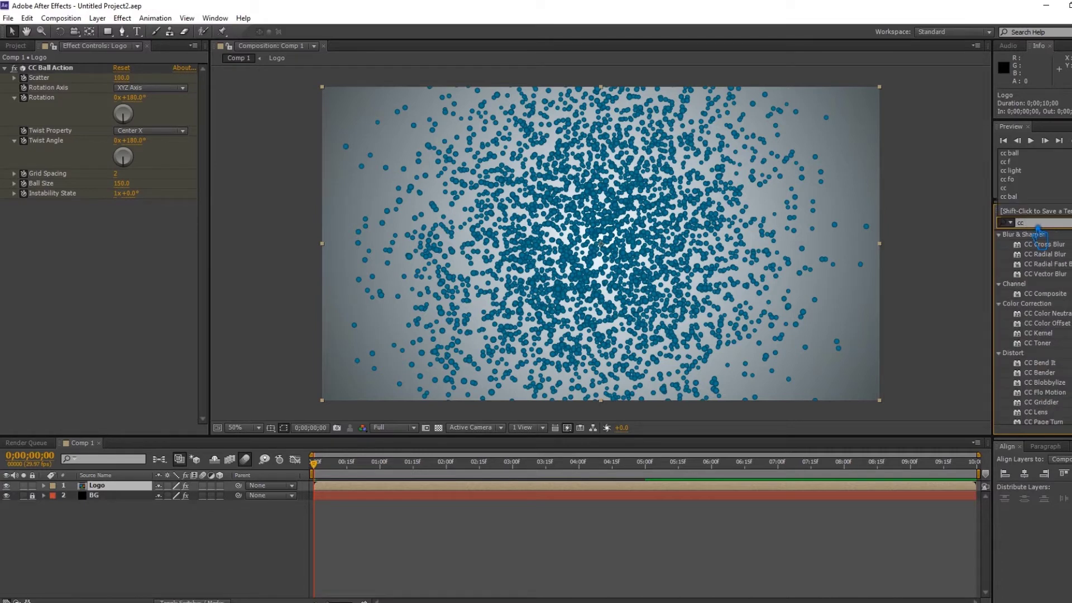
pyautogui.write(' for')
pyautogui.moveTo(1065, 252); pyautogui.dragTo(670, 261)
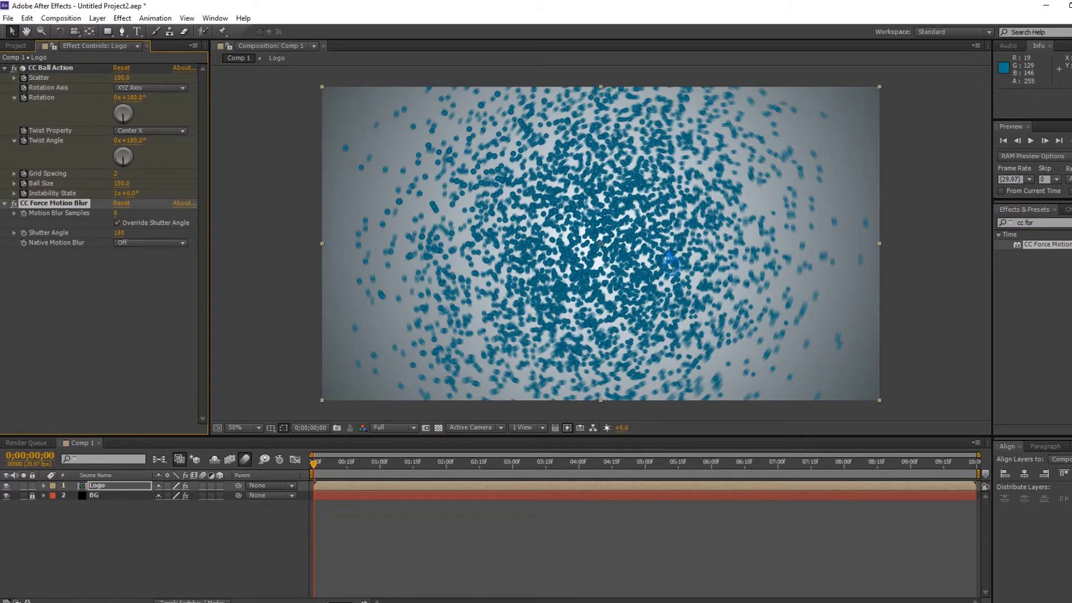
pyautogui.hotkey('ctrl', 'z')
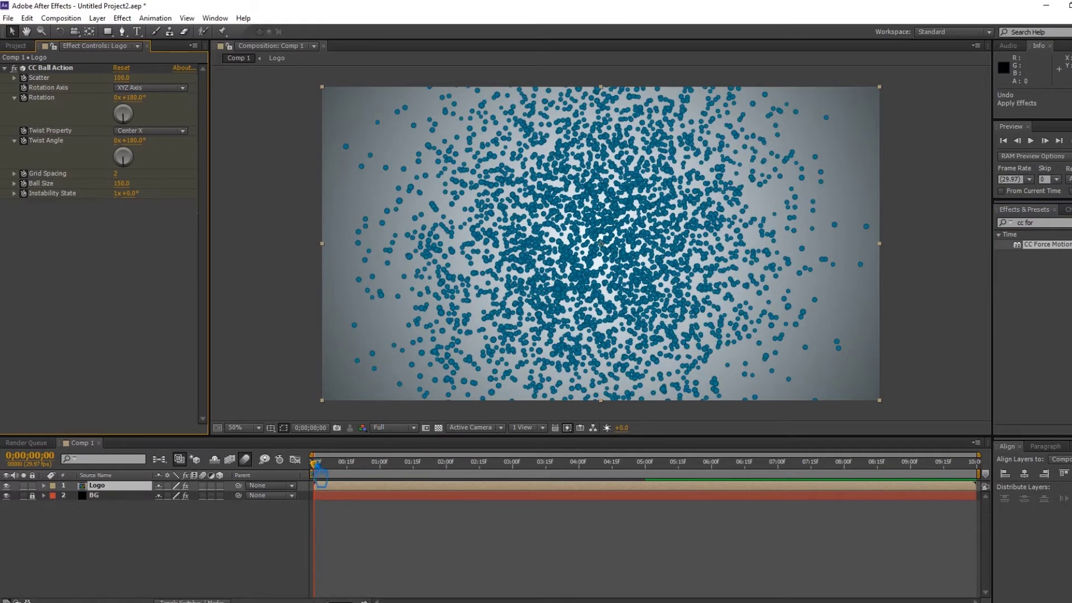
pyautogui.moveTo(325, 478)
pyautogui.mouseDown()
pyautogui.moveTo(465, 481)
pyautogui.moveTo(446, 480)
pyautogui.mouseUp()
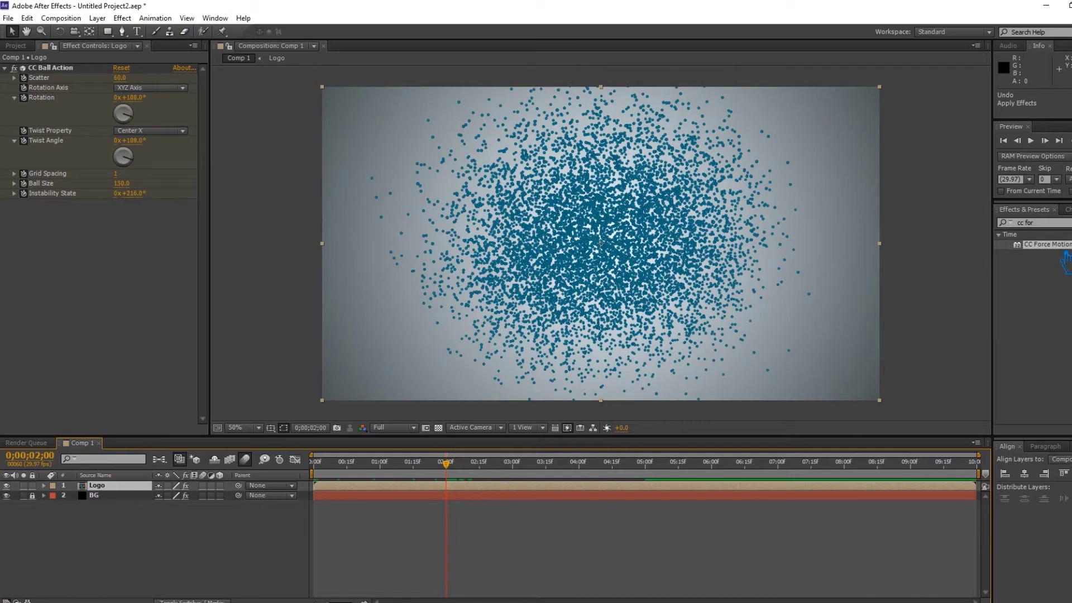
pyautogui.moveTo(1065, 260); pyautogui.dragTo(672, 263)
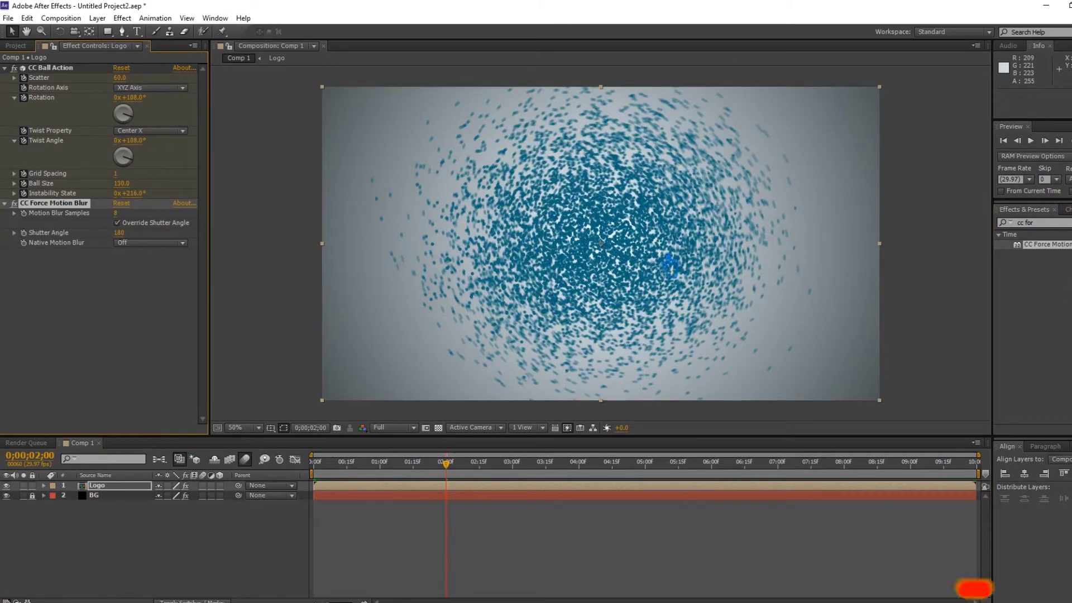
# Step: Set Motion Blur Samples to 50, trying 30 first
pyautogui.click(115, 213)
pyautogui.write('2')
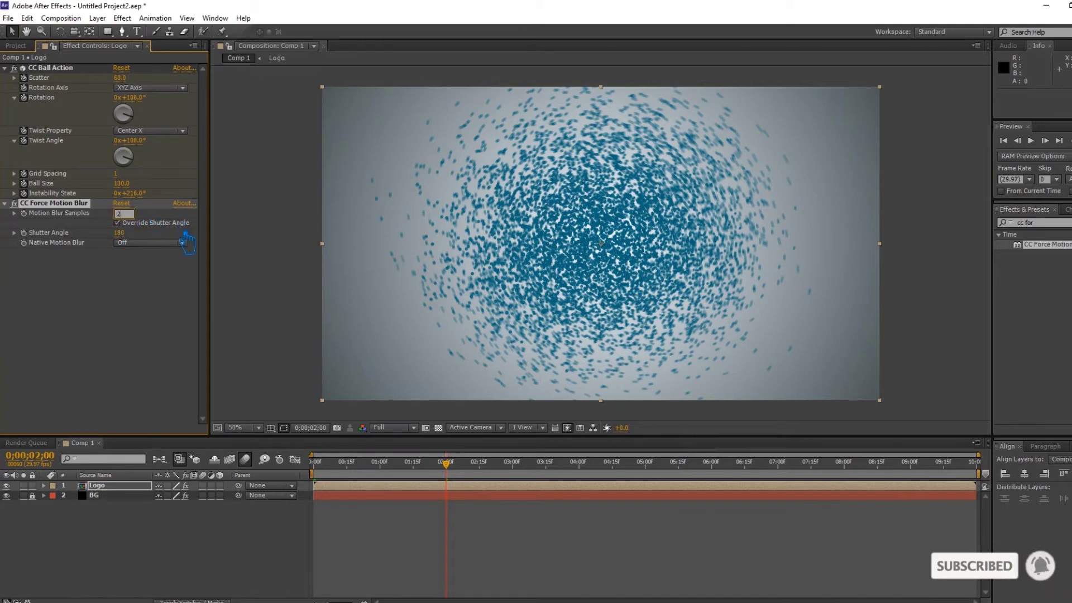
pyautogui.press('Return')
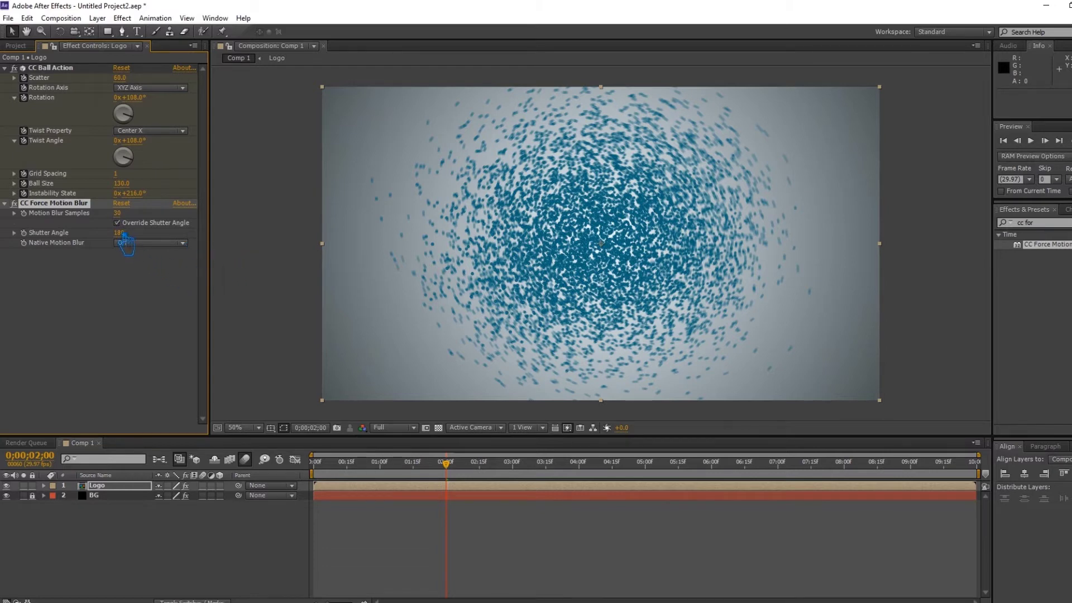
pyautogui.click(132, 215)
pyautogui.press('Return')
pyautogui.click(118, 490)
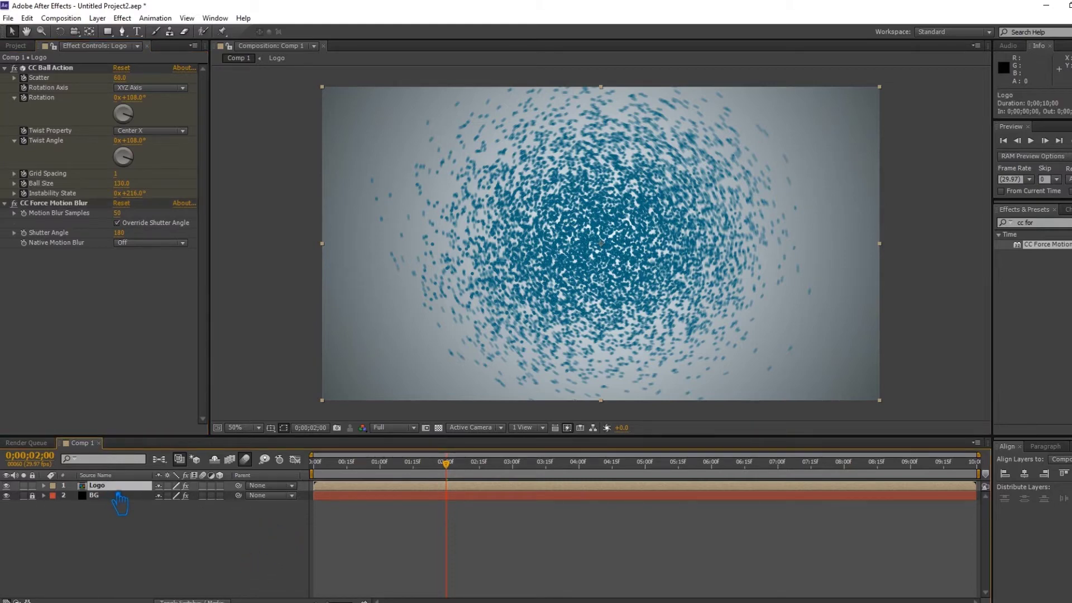
# Step: Change CC Ball Action's Grid Spacing to 2, review the balls, then re-enter the value
pyautogui.click(123, 174)
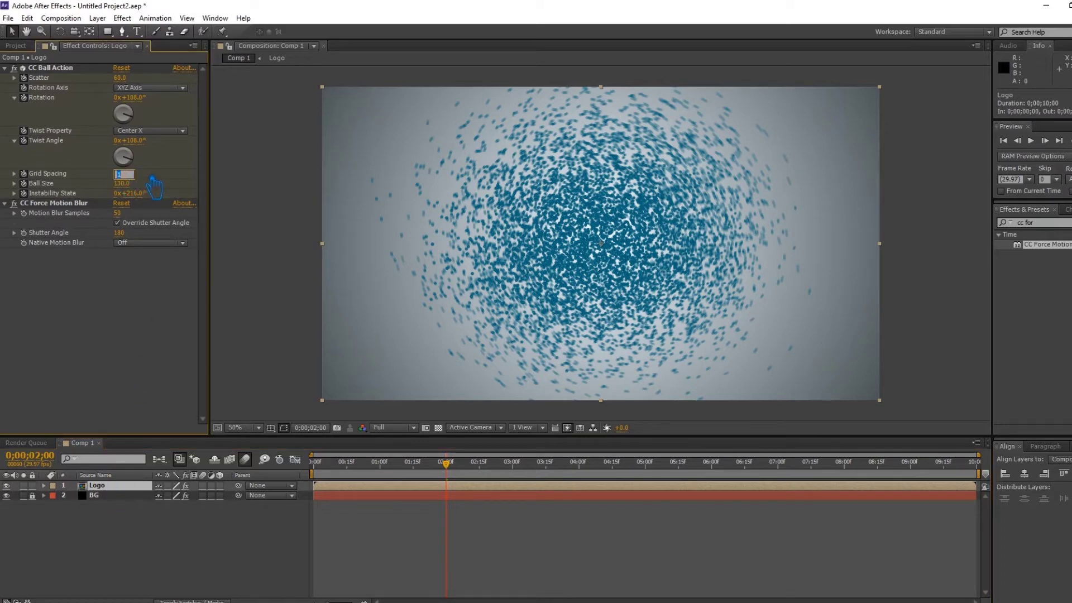
pyautogui.write('2')
pyautogui.press('Return')
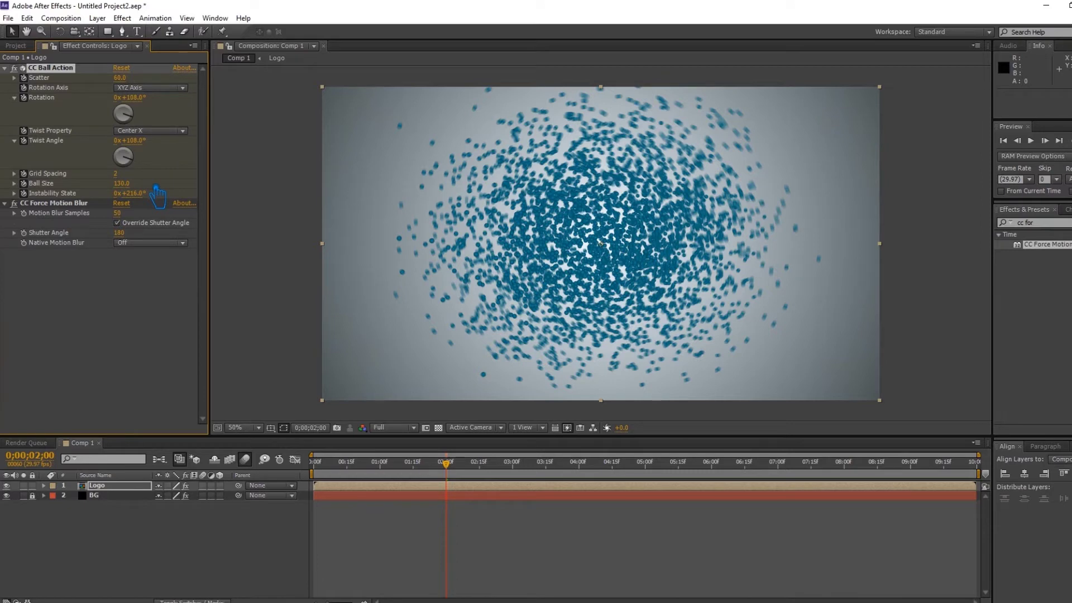
pyautogui.click(123, 182)
pyautogui.write('1.5')
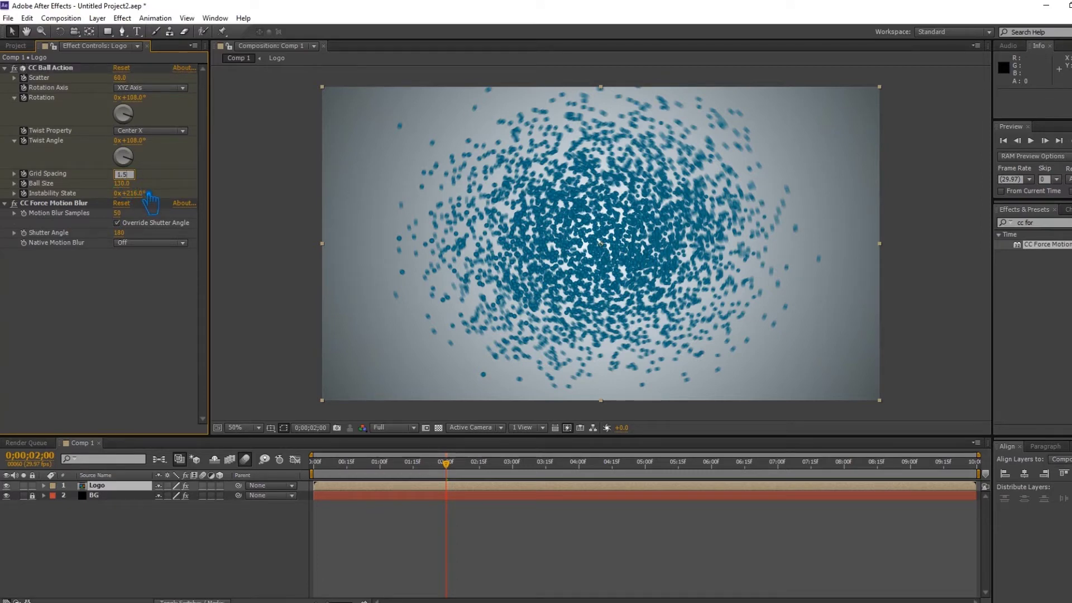
pyautogui.press('Return')
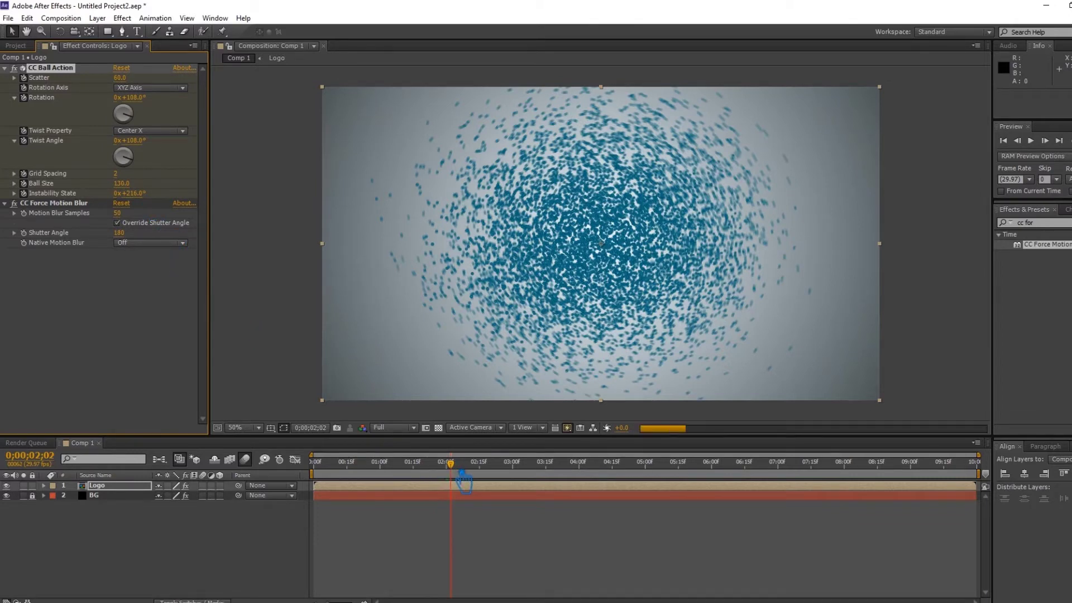
# Step: Clear the effects search and RAM-preview the animation from the first frame
pyautogui.moveTo(461, 472); pyautogui.dragTo(281, 476)
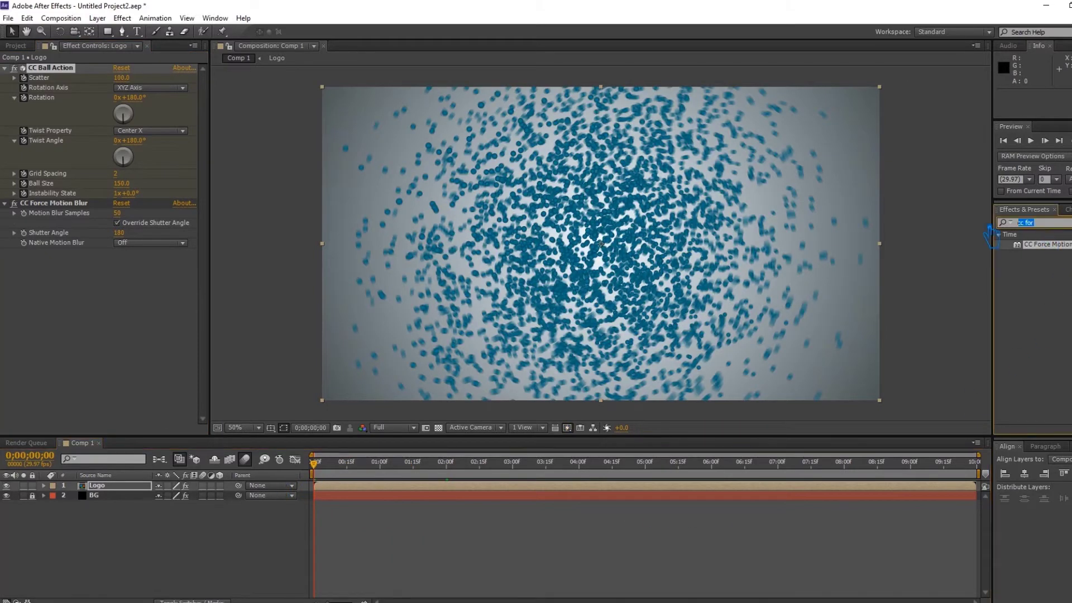
pyautogui.click(1067, 222)
pyautogui.press('KP_0')
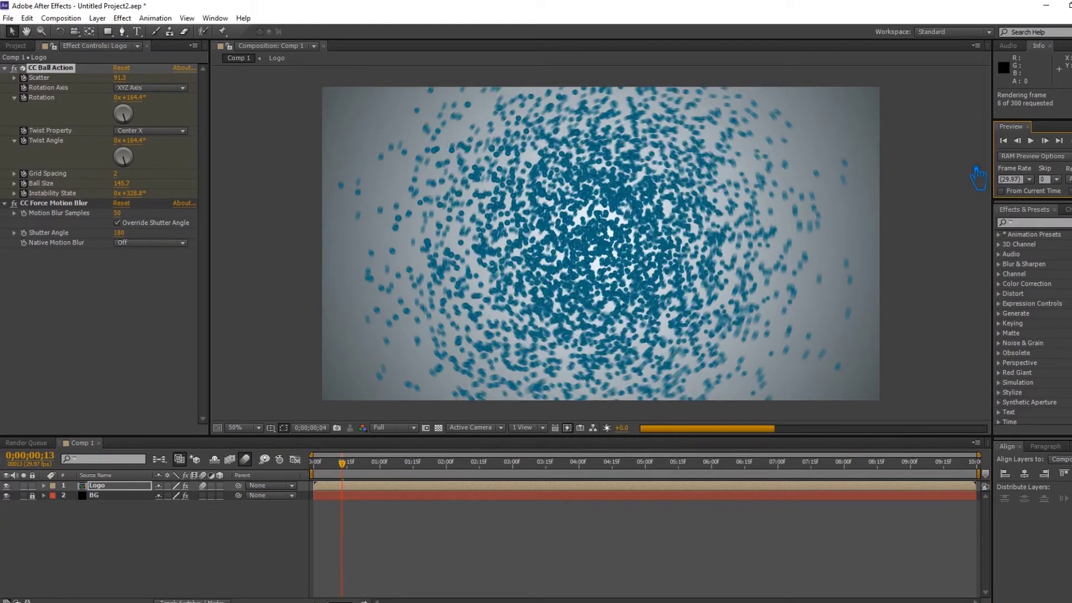
pyautogui.press('space')
pyautogui.press('KP_0')
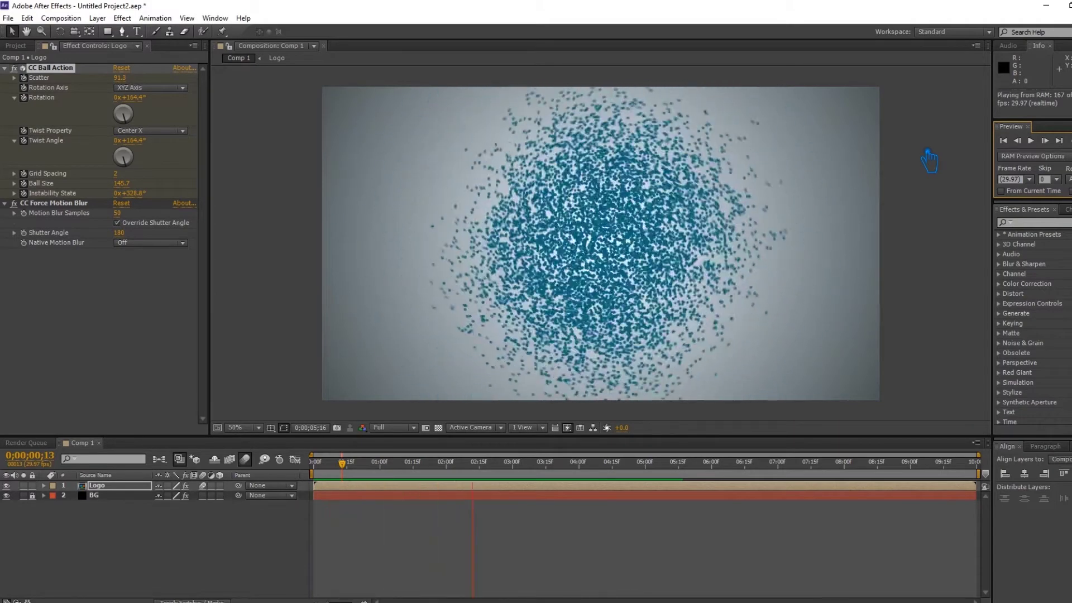
pyautogui.press('space')
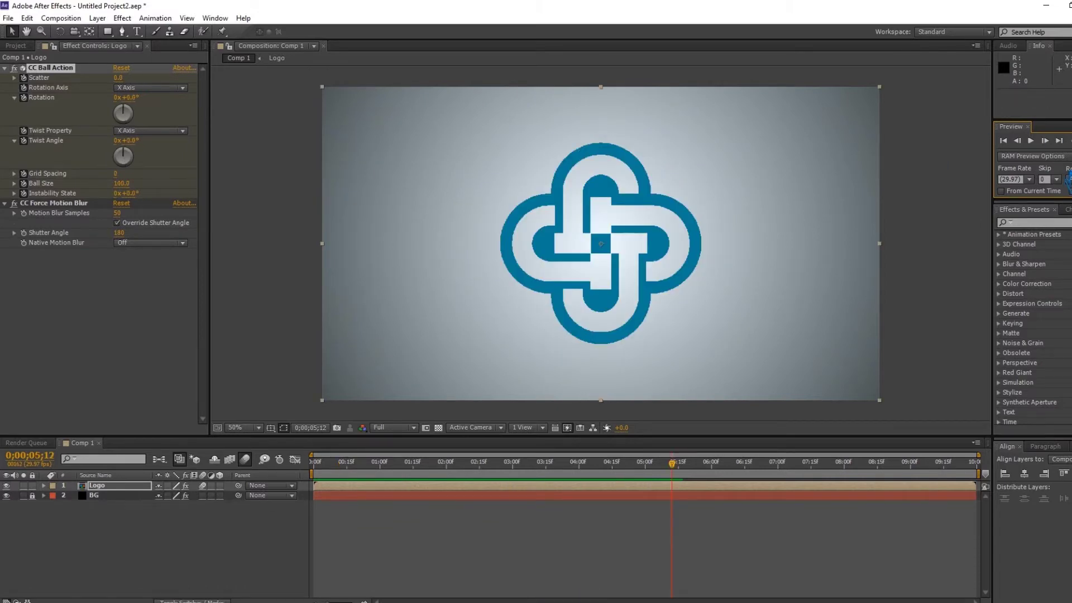
# Step: Scrub the current time to 0;00;05;03, where the logo is fully formed
pyautogui.moveTo(678, 468); pyautogui.dragTo(655, 471)
pyautogui.moveTo(658, 472); pyautogui.dragTo(664, 471)
pyautogui.click(1031, 223)
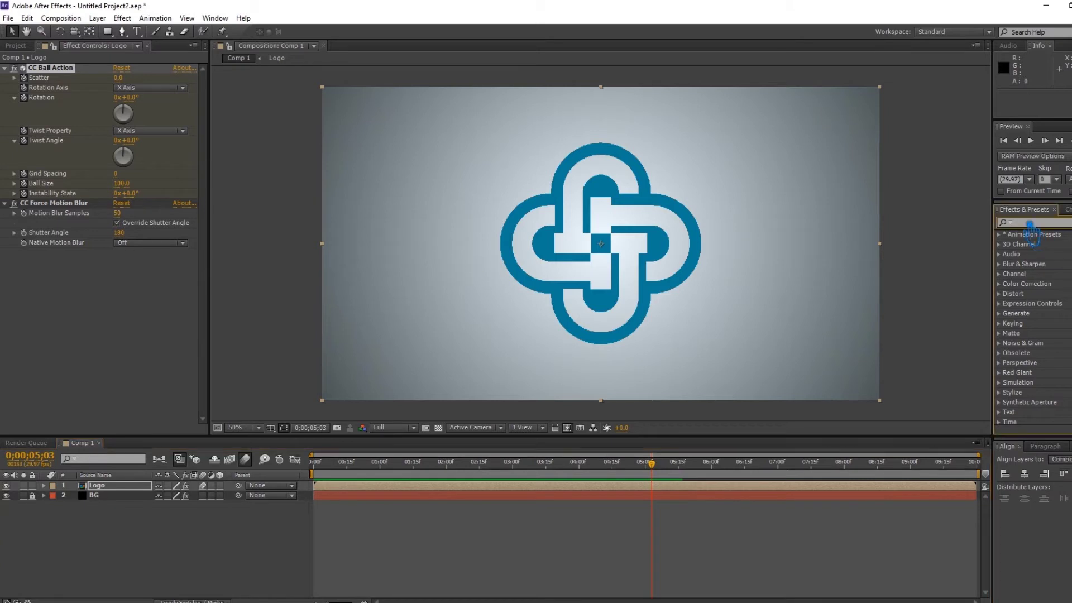
# Step: Apply CC Light Sweep at 45° with Sweep Intensity 35, starting its Center off the logo's upper left
pyautogui.write('cc light')
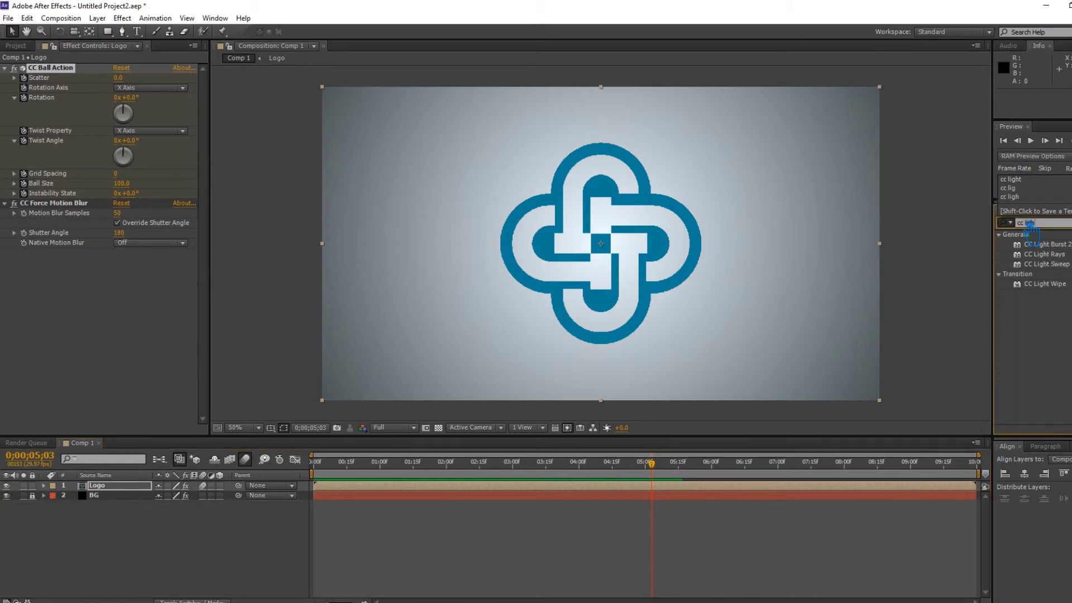
pyautogui.click(1056, 264)
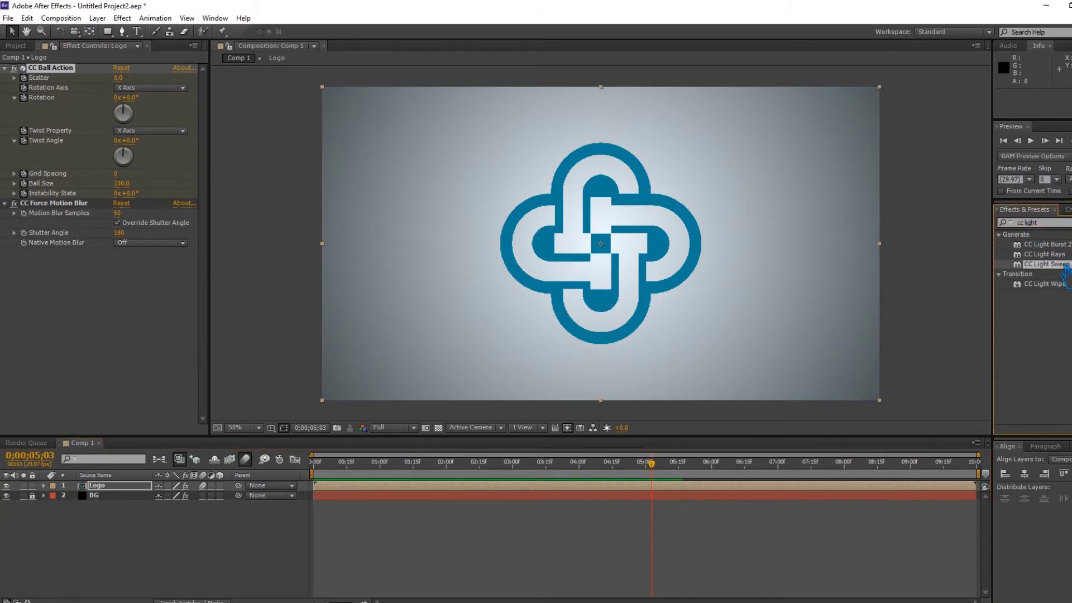
pyautogui.moveTo(1064, 274); pyautogui.dragTo(626, 282)
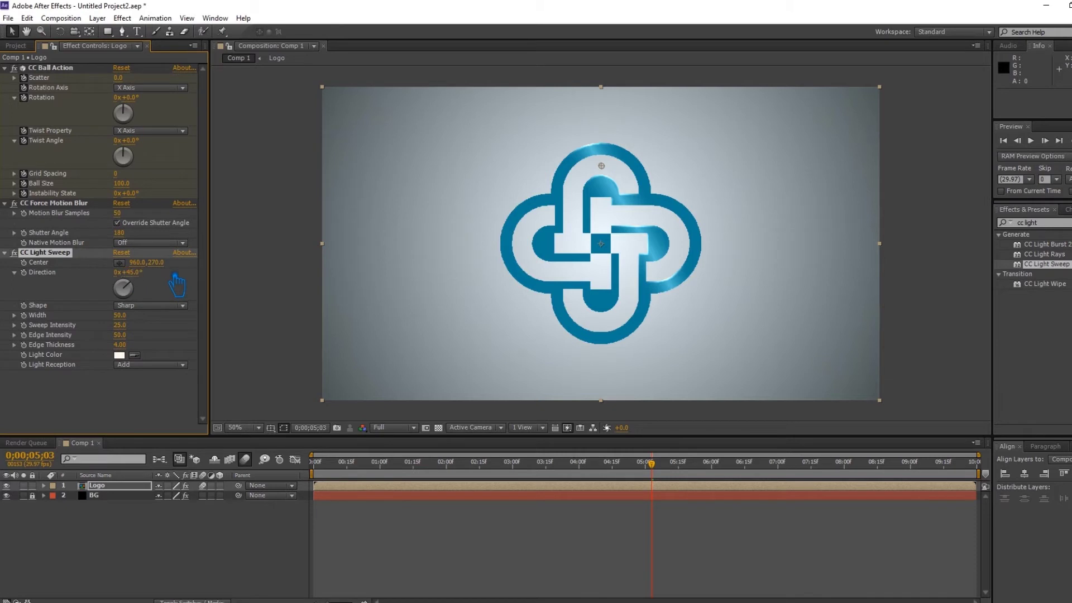
pyautogui.press('Return')
pyautogui.moveTo(610, 179); pyautogui.dragTo(596, 229)
pyautogui.click(128, 326)
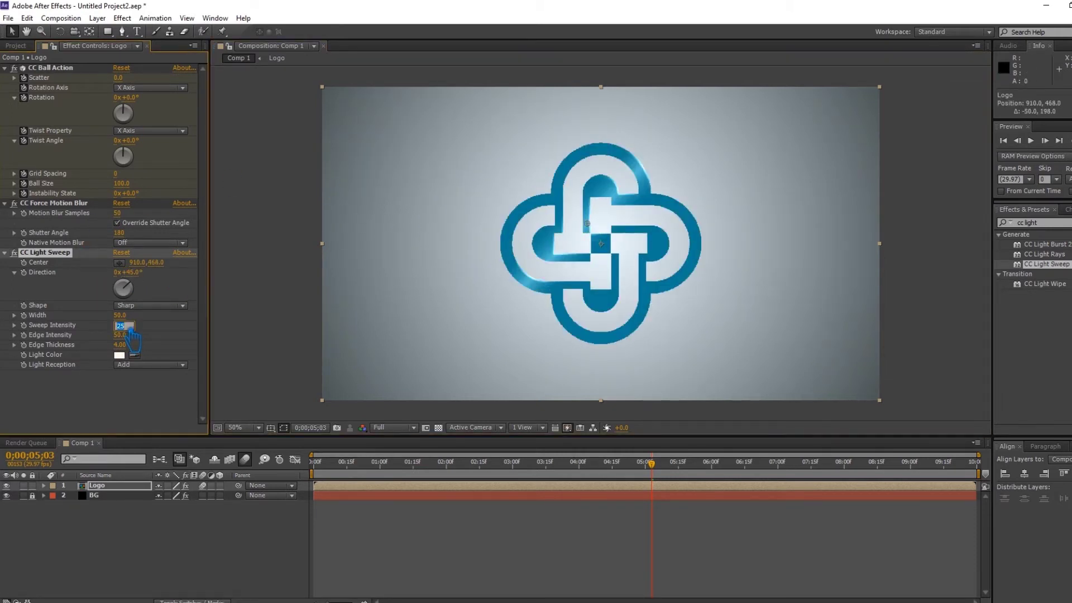
pyautogui.write('35')
pyautogui.press('Return')
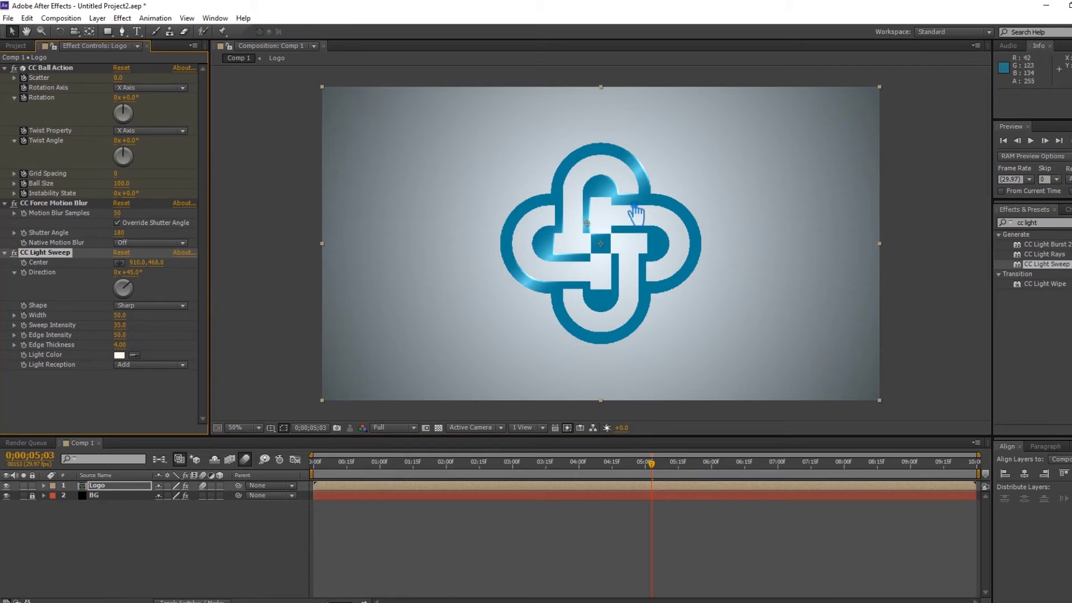
pyautogui.moveTo(596, 231); pyautogui.dragTo(467, 177)
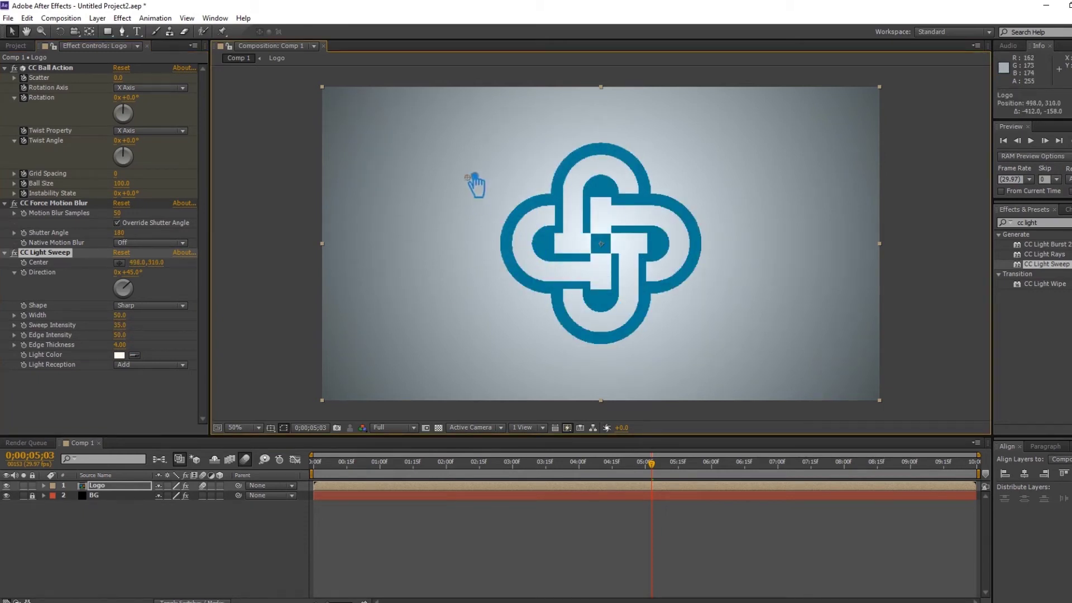
pyautogui.moveTo(480, 187); pyautogui.dragTo(302, 114)
pyautogui.hotkey('ctrl', 'z')
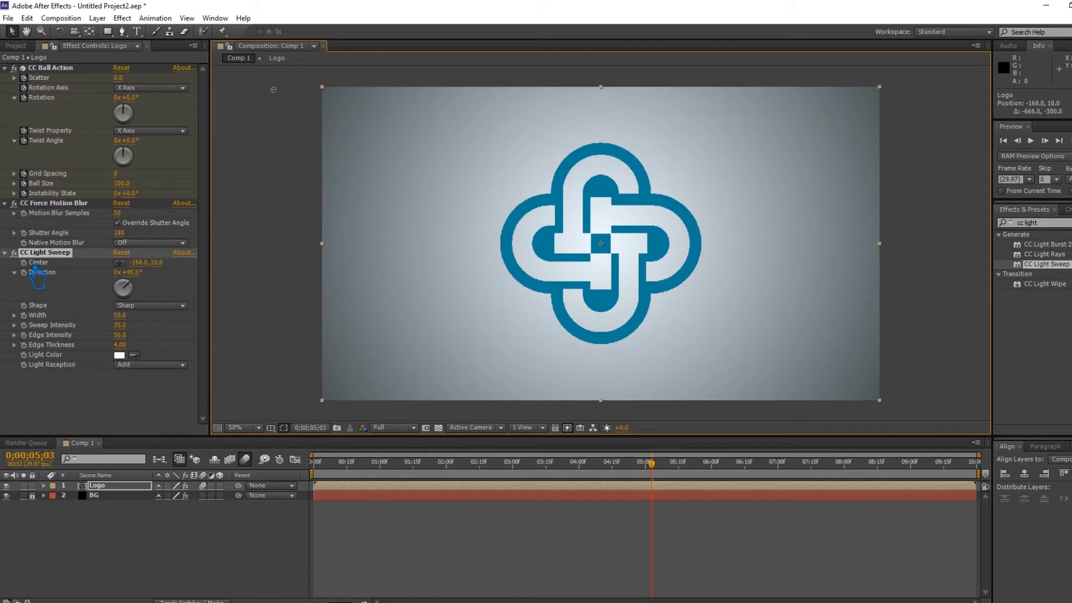
# Step: At 8 seconds, move the sweep Center past the lower-right corner to 1952, 1122, and save
pyautogui.moveTo(663, 475); pyautogui.dragTo(854, 482)
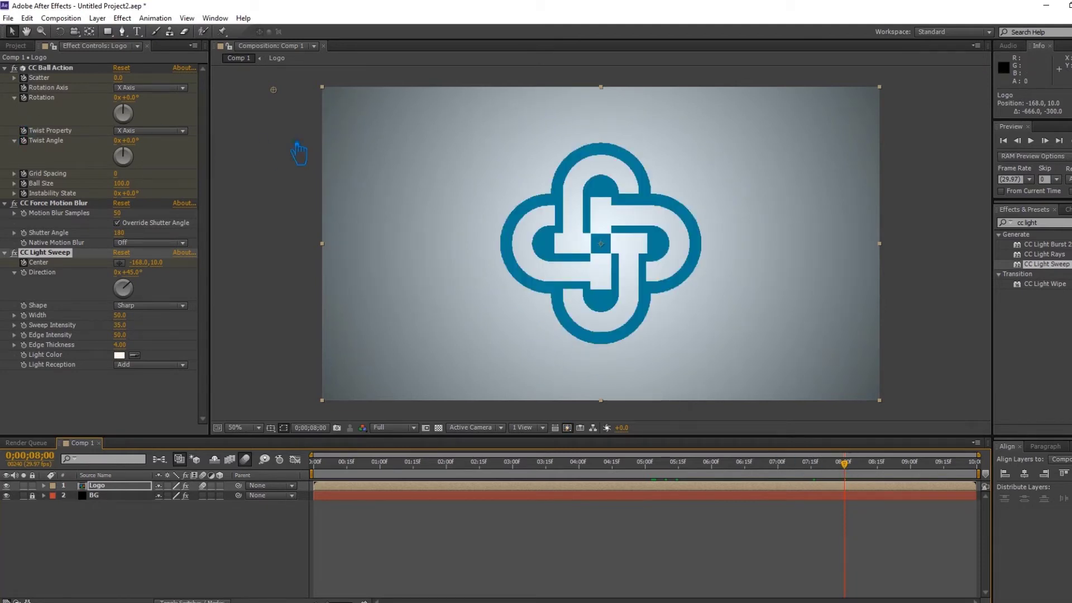
pyautogui.moveTo(275, 90)
pyautogui.mouseDown()
pyautogui.moveTo(663, 334)
pyautogui.moveTo(883, 427)
pyautogui.mouseUp()
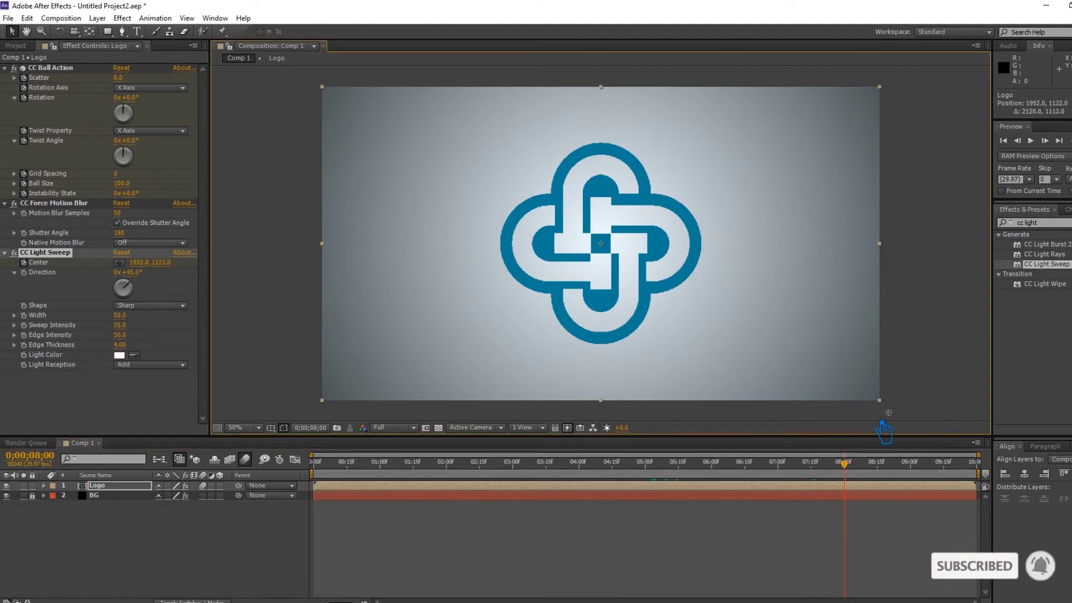
pyautogui.hotkey('ctrl', 's')
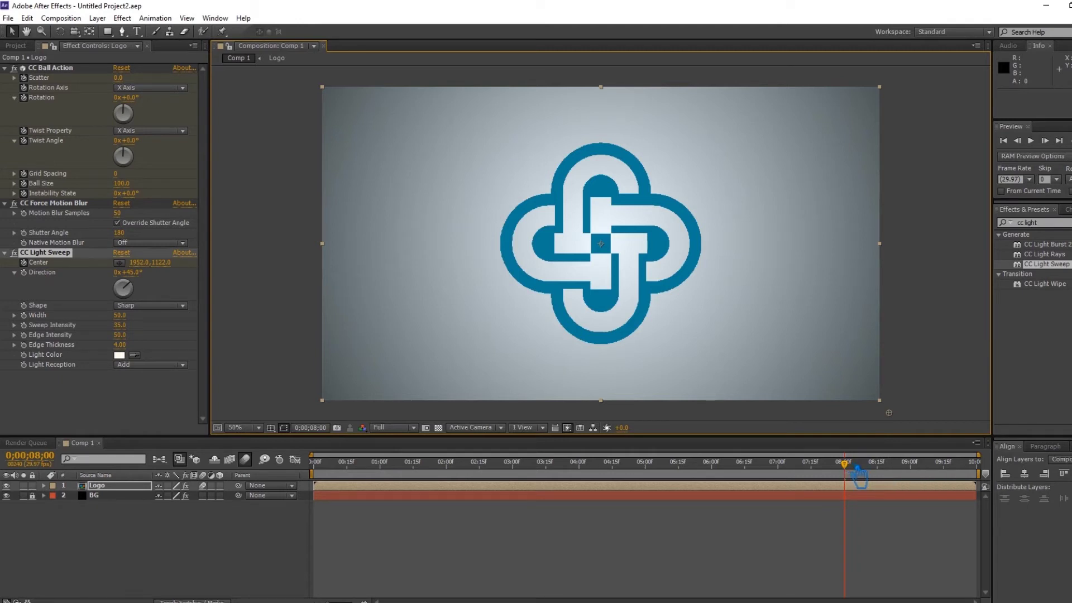
# Step: Expand the Logo layer's Transform and set Scale and Opacity keyframes at 8;00
pyautogui.click(44, 485)
pyautogui.click(54, 505)
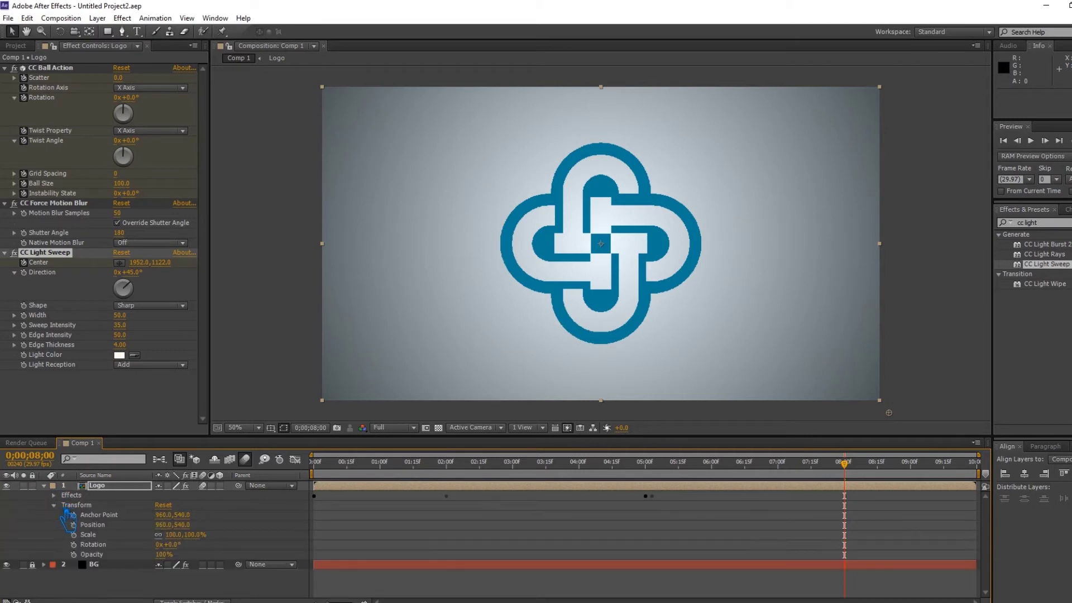
pyautogui.click(74, 555)
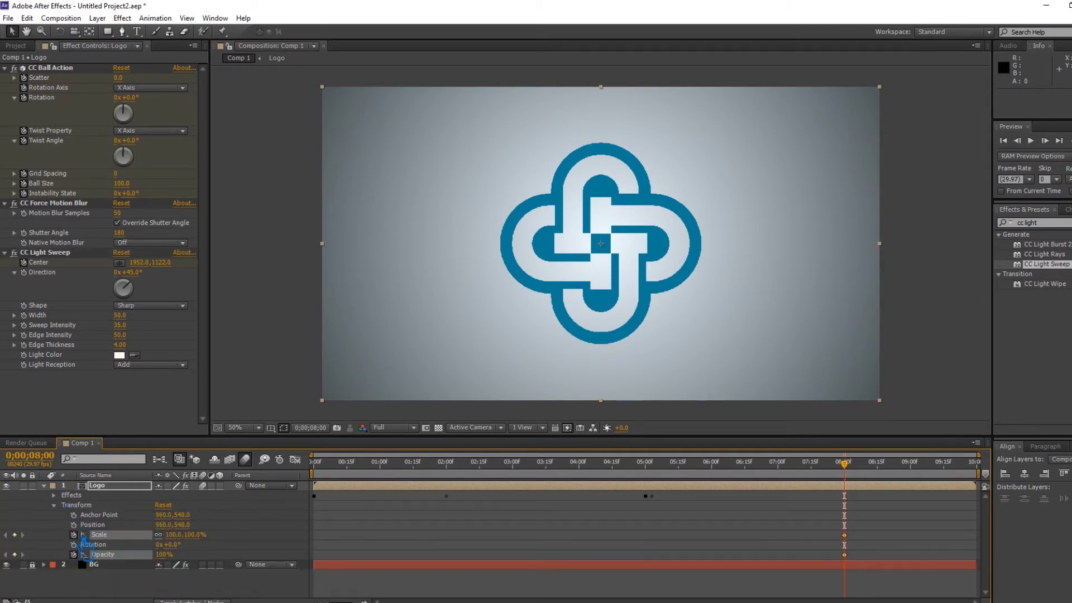
pyautogui.click(73, 535)
# Step: At 9;15, set the logo's Scale to 166% and Opacity to 0%
pyautogui.moveTo(857, 478); pyautogui.dragTo(917, 484)
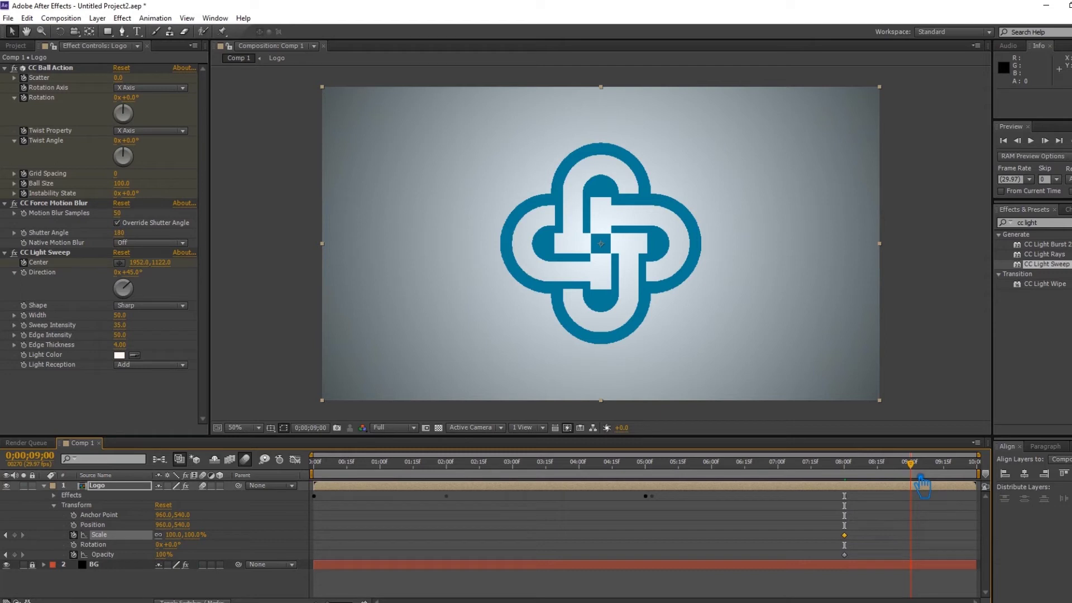
pyautogui.moveTo(921, 482); pyautogui.dragTo(953, 485)
pyautogui.moveTo(180, 544); pyautogui.dragTo(218, 544)
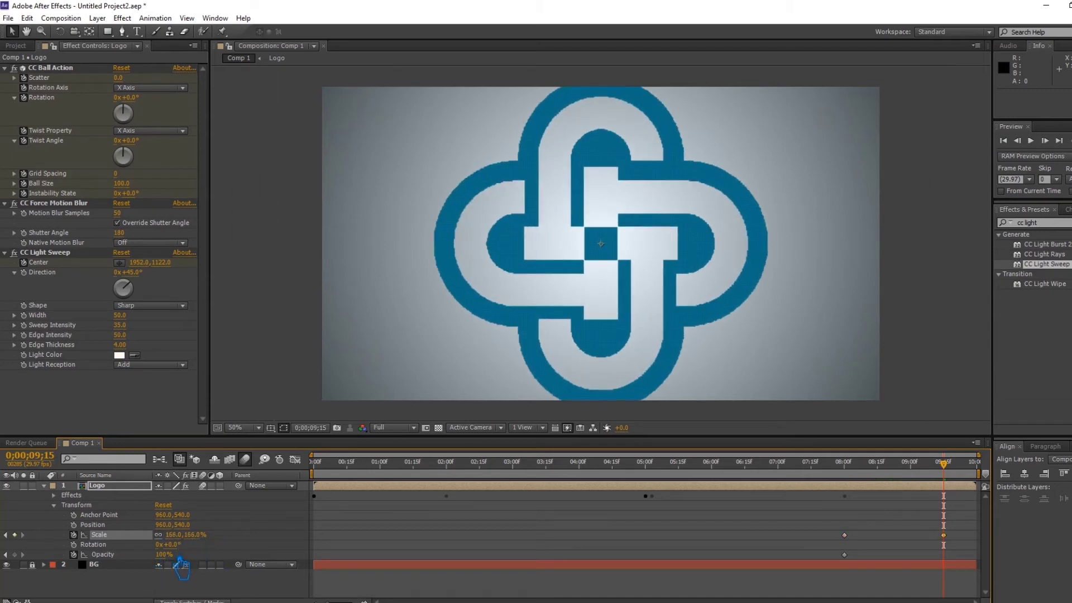
pyautogui.moveTo(177, 561); pyautogui.dragTo(124, 570)
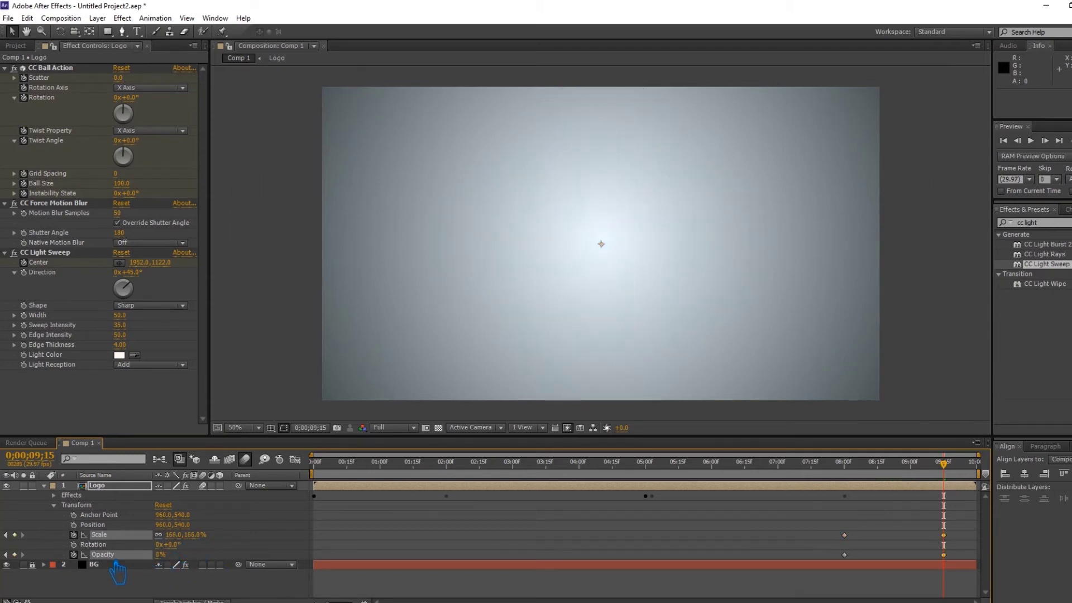
pyautogui.moveTo(957, 477)
pyautogui.mouseDown()
pyautogui.moveTo(892, 487)
pyautogui.moveTo(952, 488)
pyautogui.mouseUp()
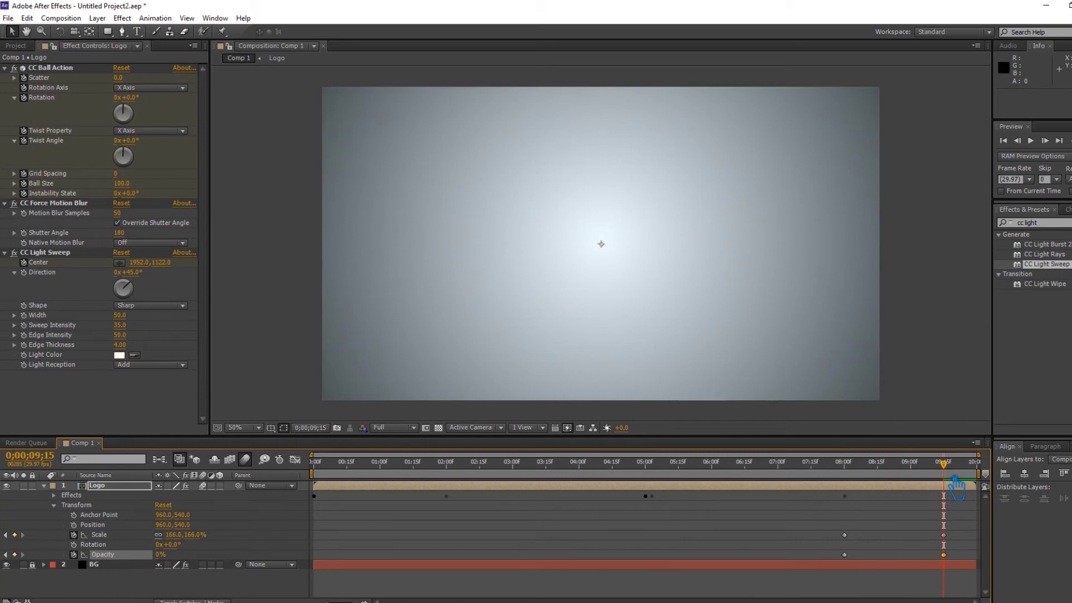
# Step: Add 0;00 keyframes so Scale and Opacity stay at 100% until 8 seconds
pyautogui.click(845, 535)
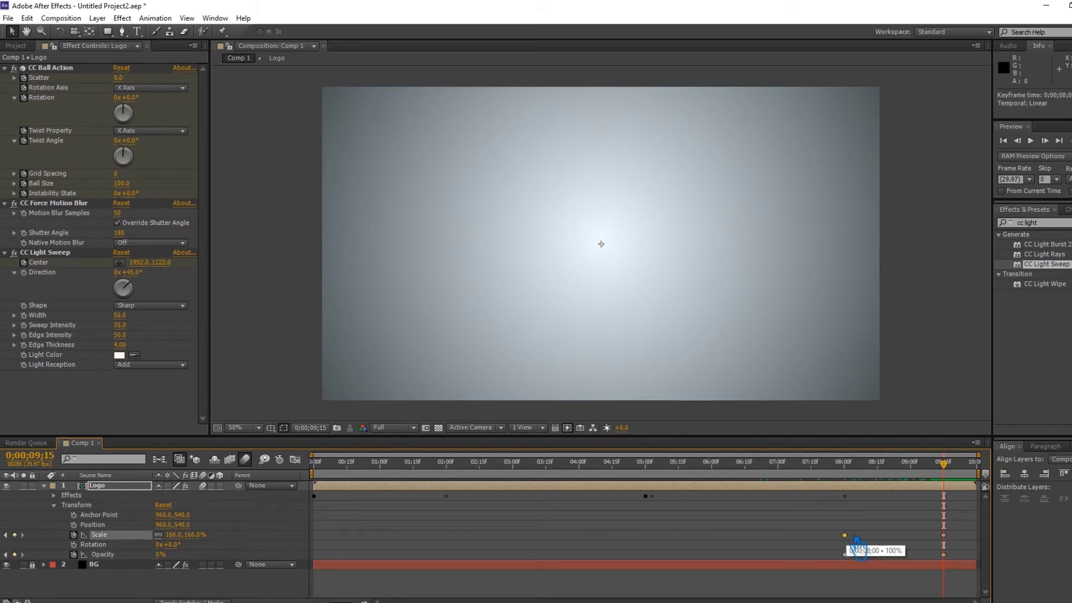
pyautogui.moveTo(954, 477); pyautogui.dragTo(313, 480)
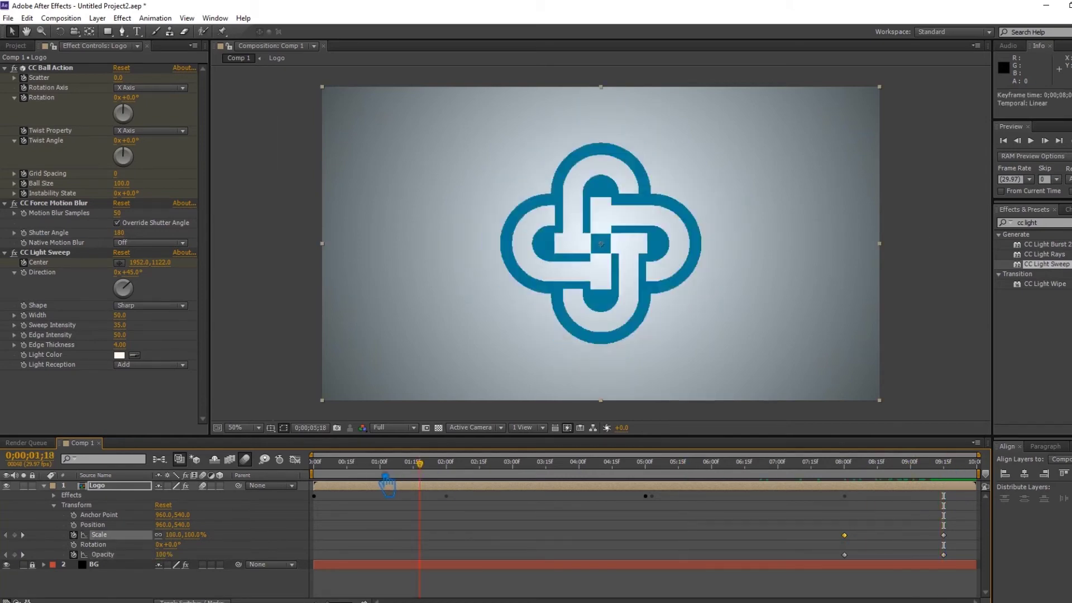
pyautogui.click(15, 554)
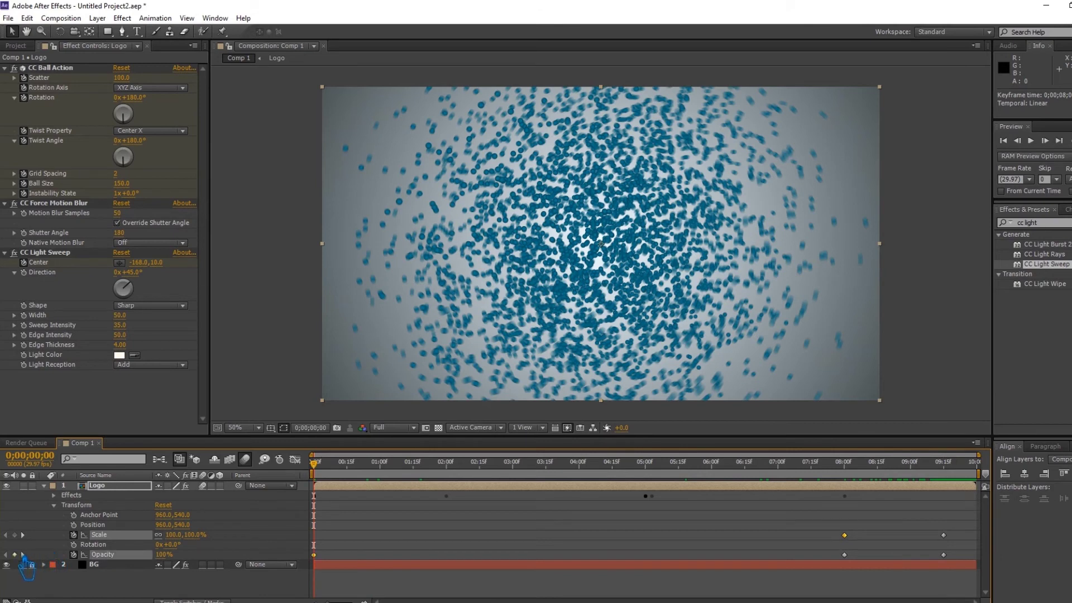
pyautogui.click(15, 534)
pyautogui.click(353, 556)
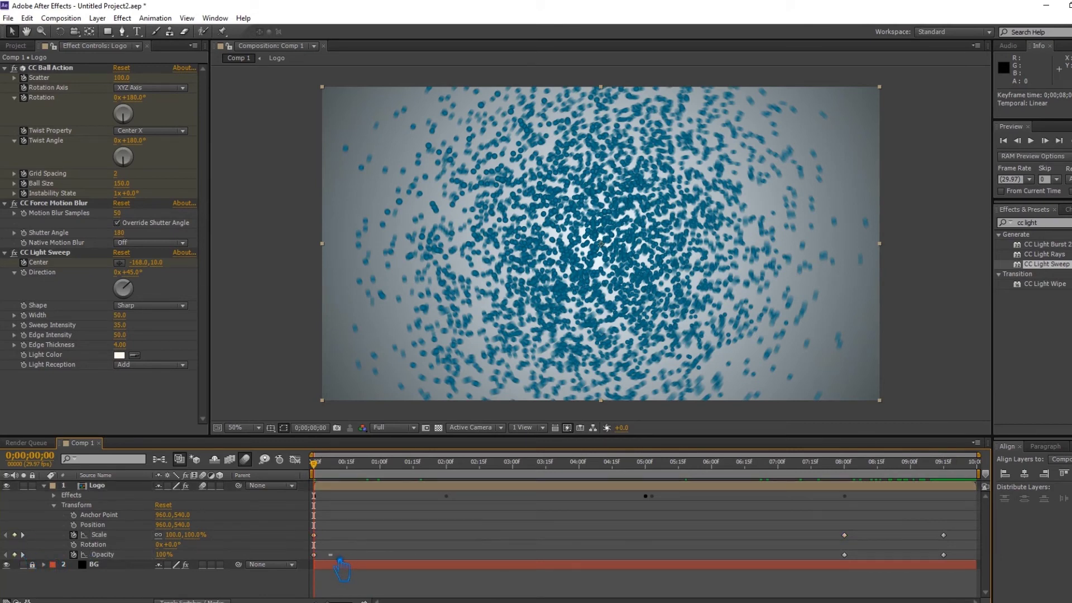
# Step: Preview the animation up to 8 seconds and select the 8;00 keyframes
pyautogui.press('space')
pyautogui.moveTo(536, 481); pyautogui.dragTo(856, 486)
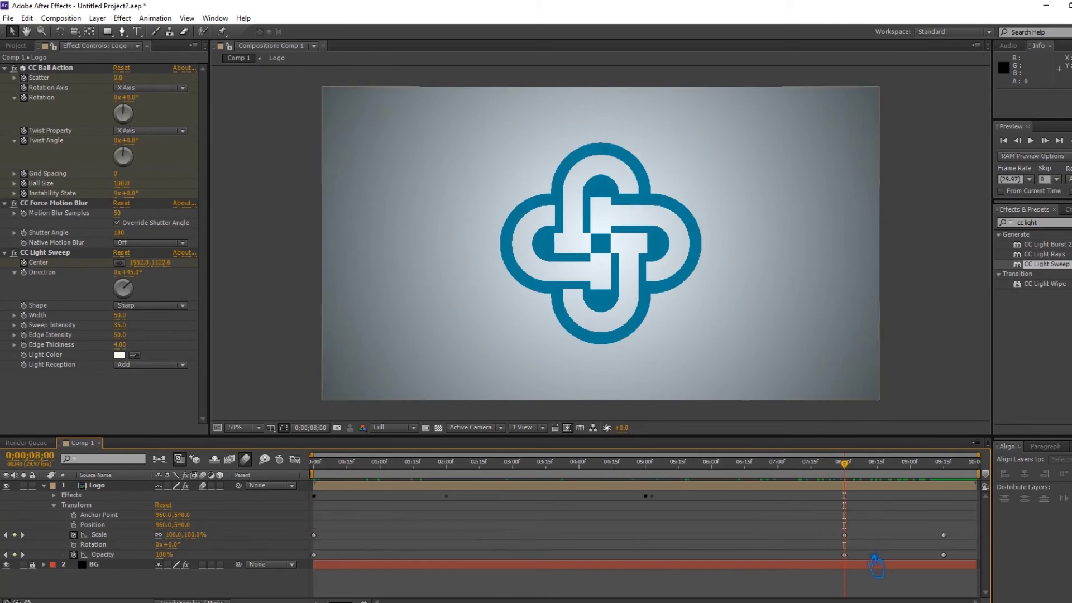
pyautogui.moveTo(818, 527); pyautogui.dragTo(860, 554)
# Step: Apply Easy Ease to the 8;00 Scale and Opacity keyframes, then collapse the Logo layer
pyautogui.rightClick(857, 548)
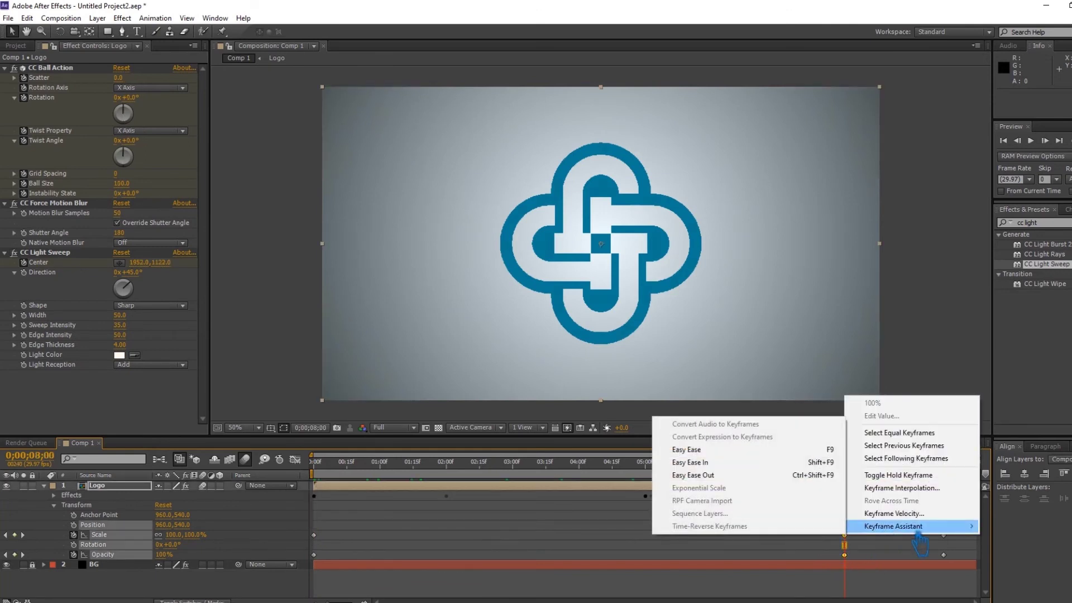
pyautogui.moveTo(871, 526)
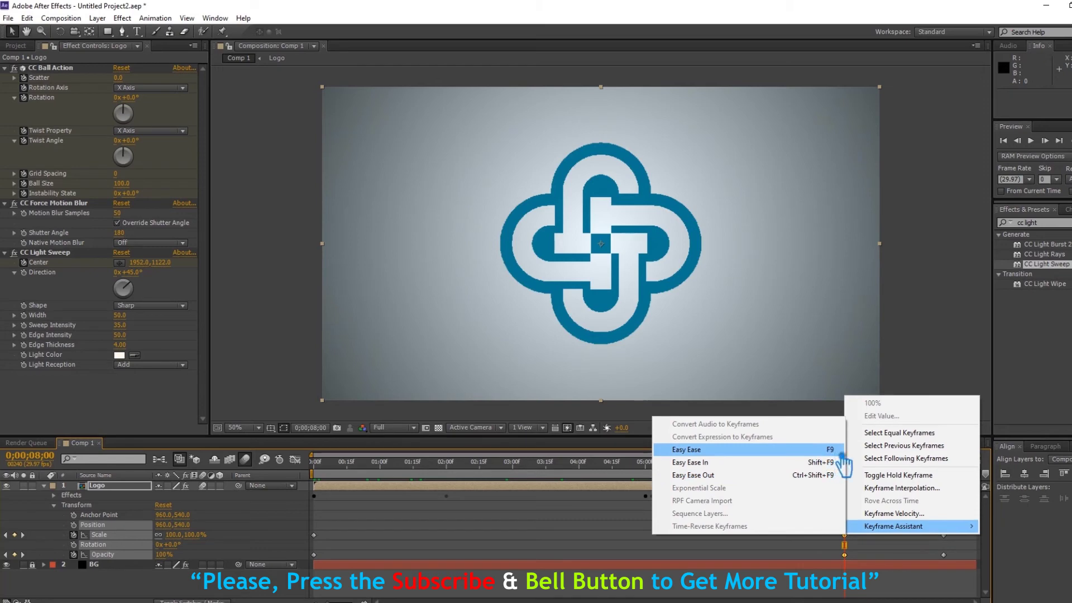
pyautogui.click(840, 452)
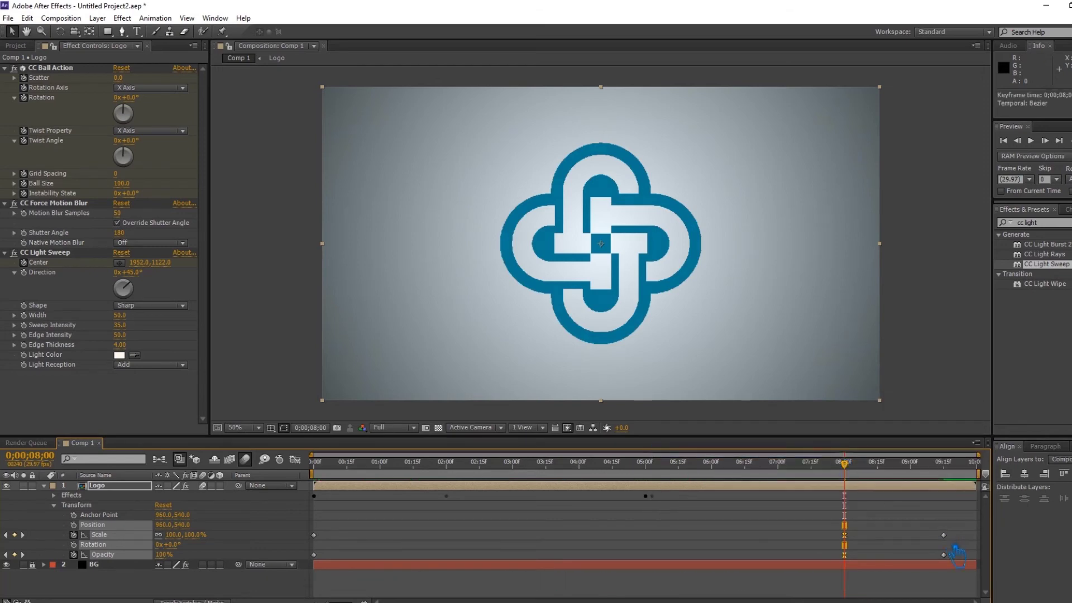
pyautogui.moveTo(964, 567); pyautogui.dragTo(931, 525)
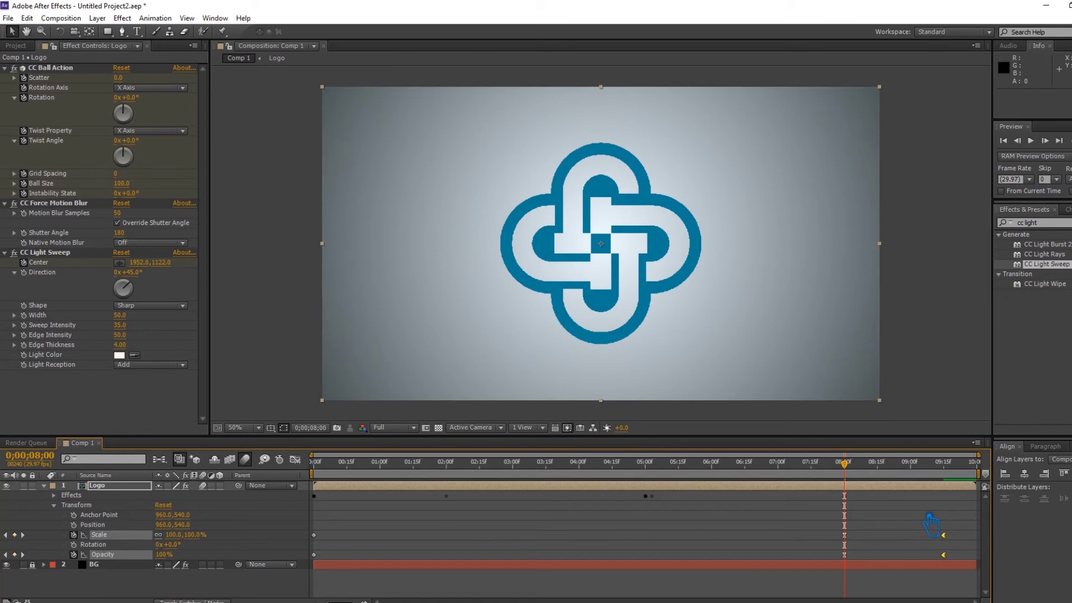
pyautogui.moveTo(358, 557); pyautogui.dragTo(299, 518)
pyautogui.click(44, 486)
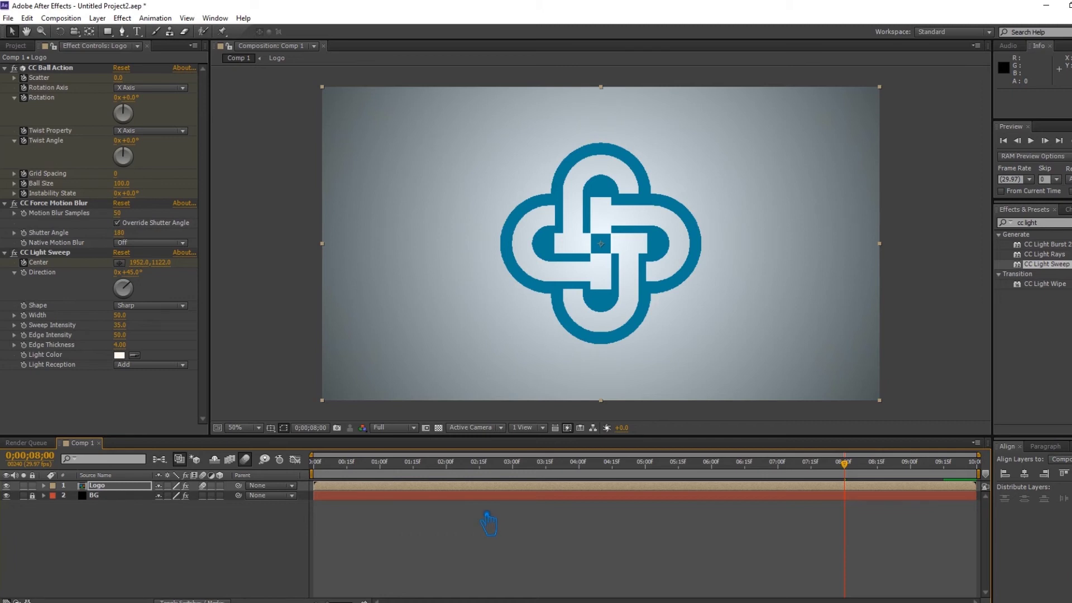
# Step: Save the project with Ctrl+S and start a RAM preview from the beginning
pyautogui.hotkey('ctrl', 's')
pyautogui.press('KP_0')
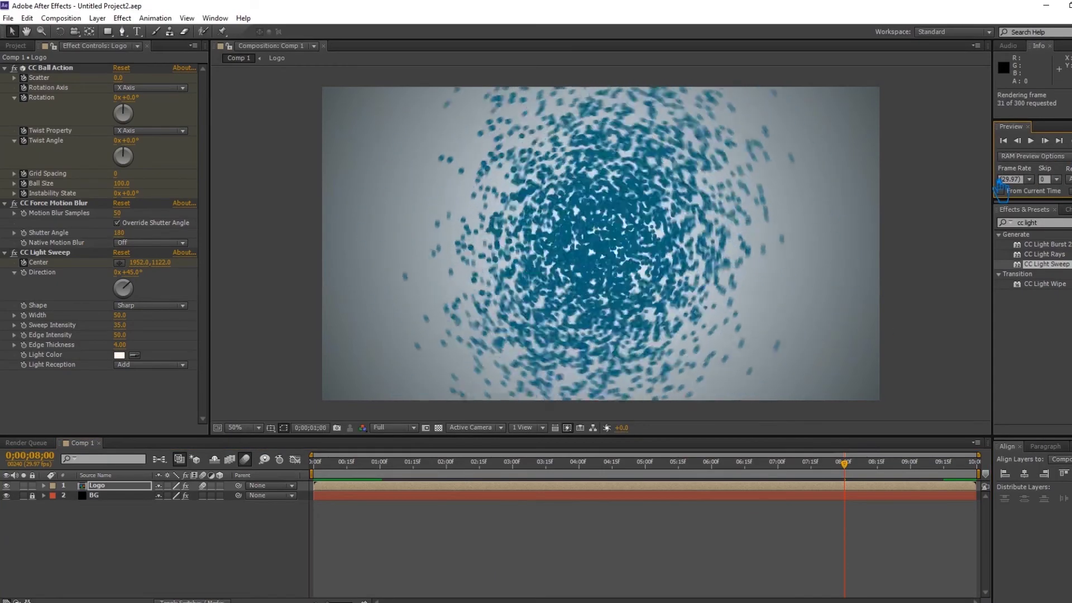